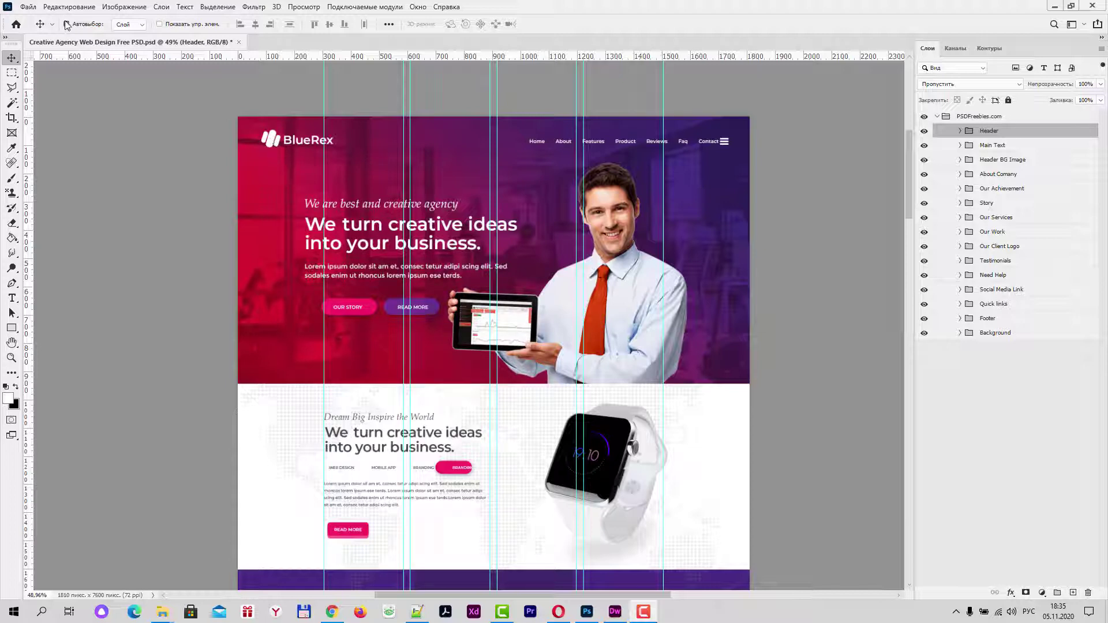
Set Move tool Auto-Select to Layer, pick the BlueRex logo's Shape layer, and toggle its visibility to confirm
click(142, 28)
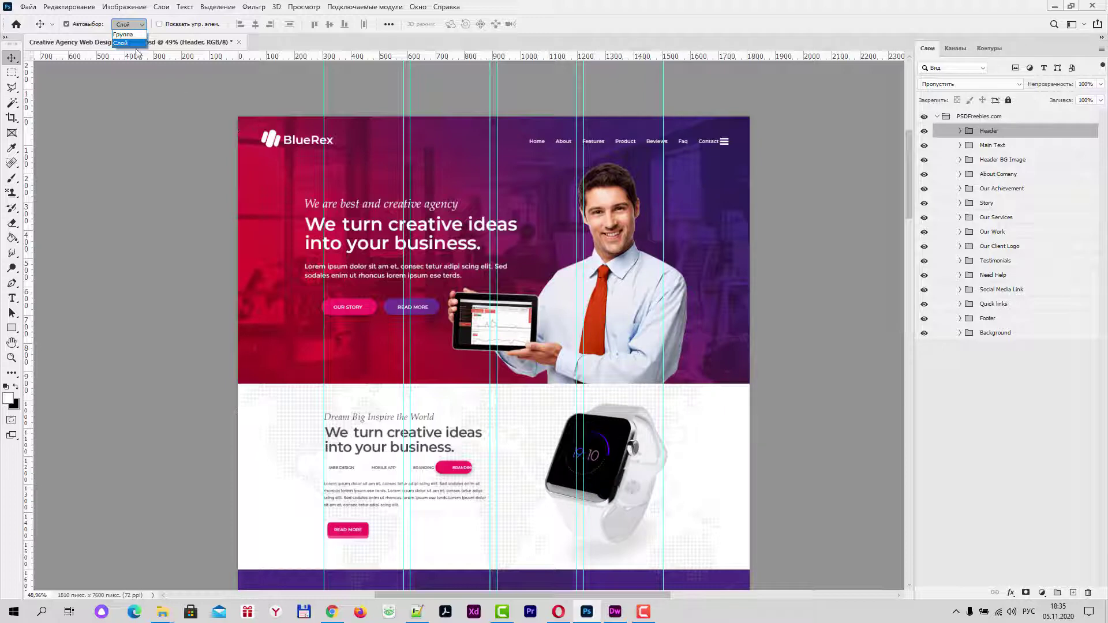
click(124, 44)
click(281, 144)
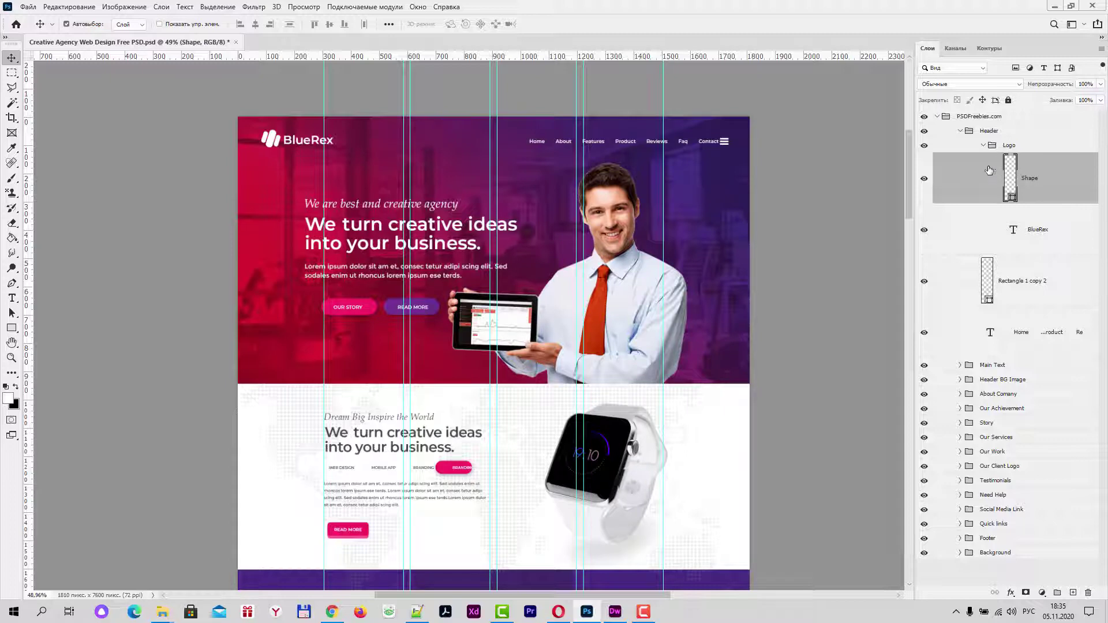
click(923, 179)
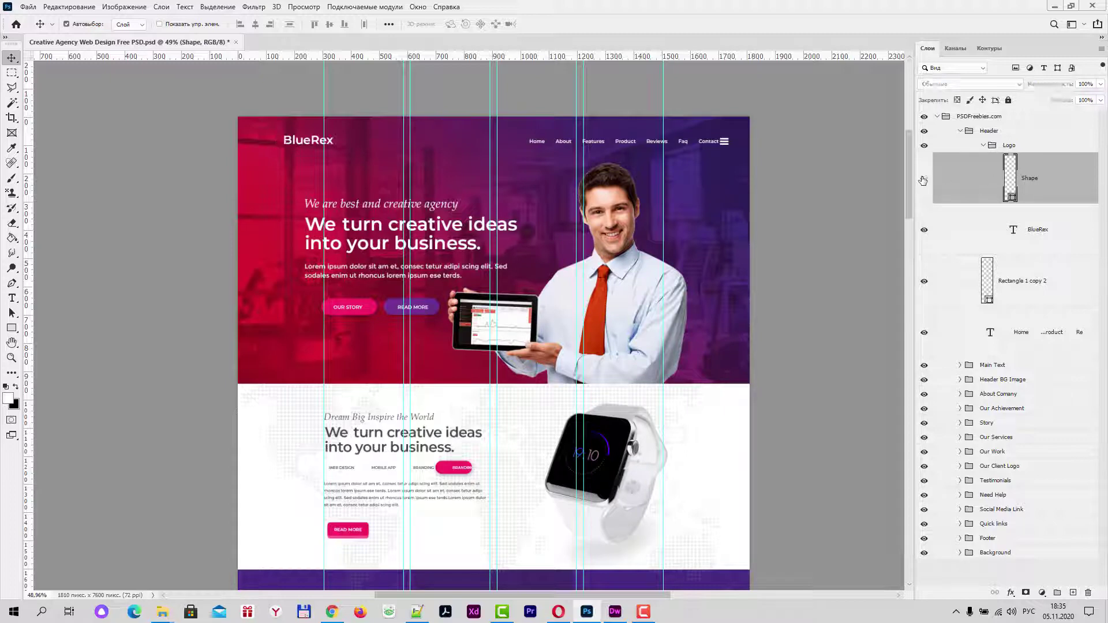
click(924, 180)
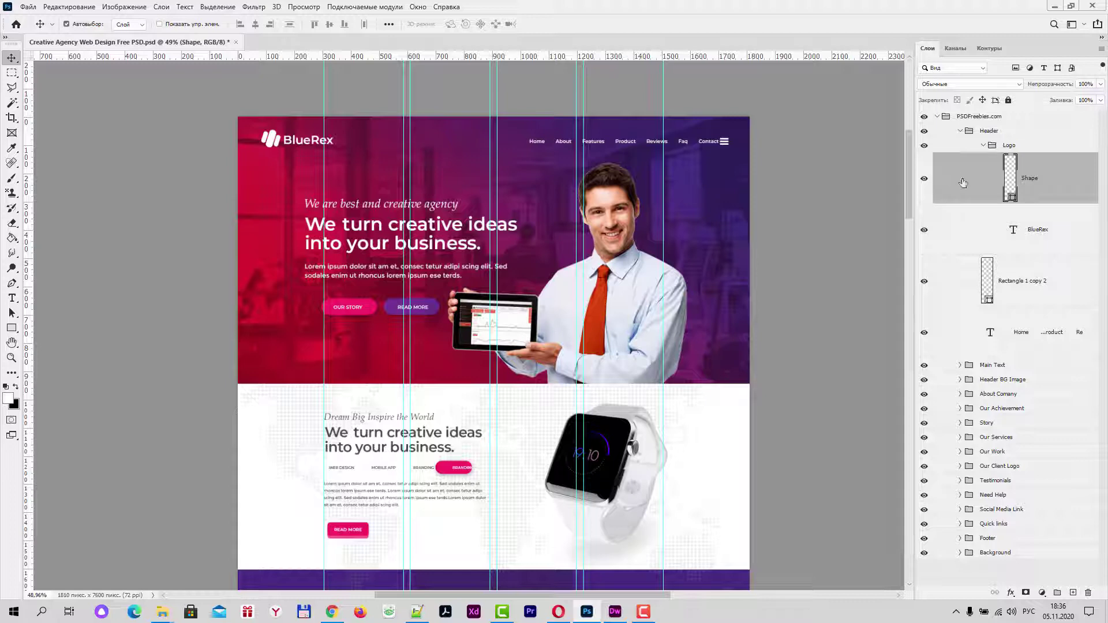
alt+click(924, 180)
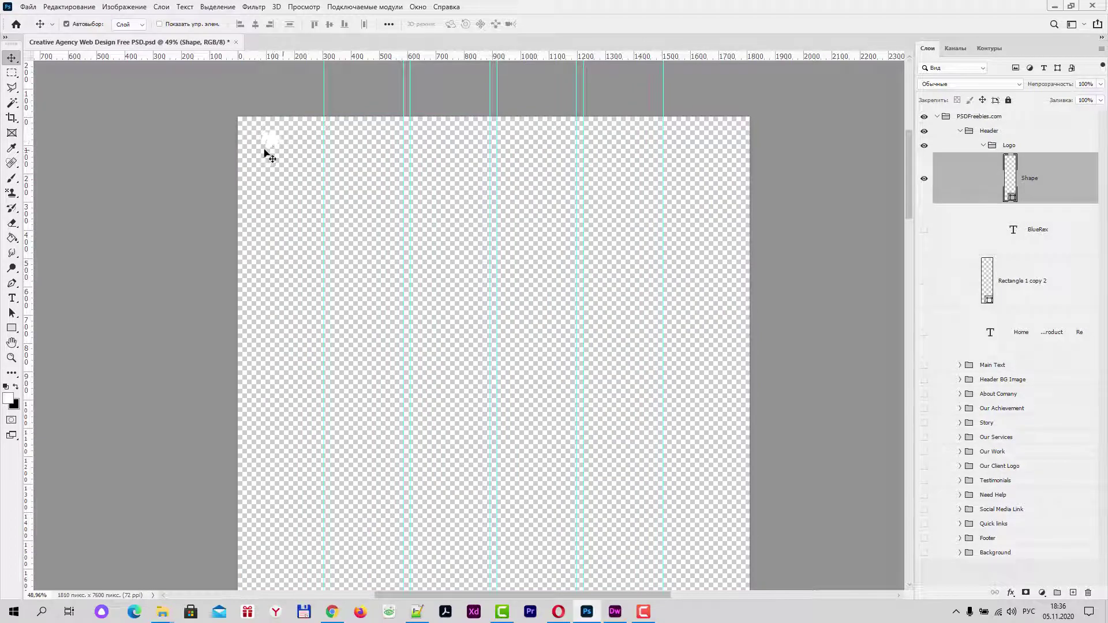
click(11, 118)
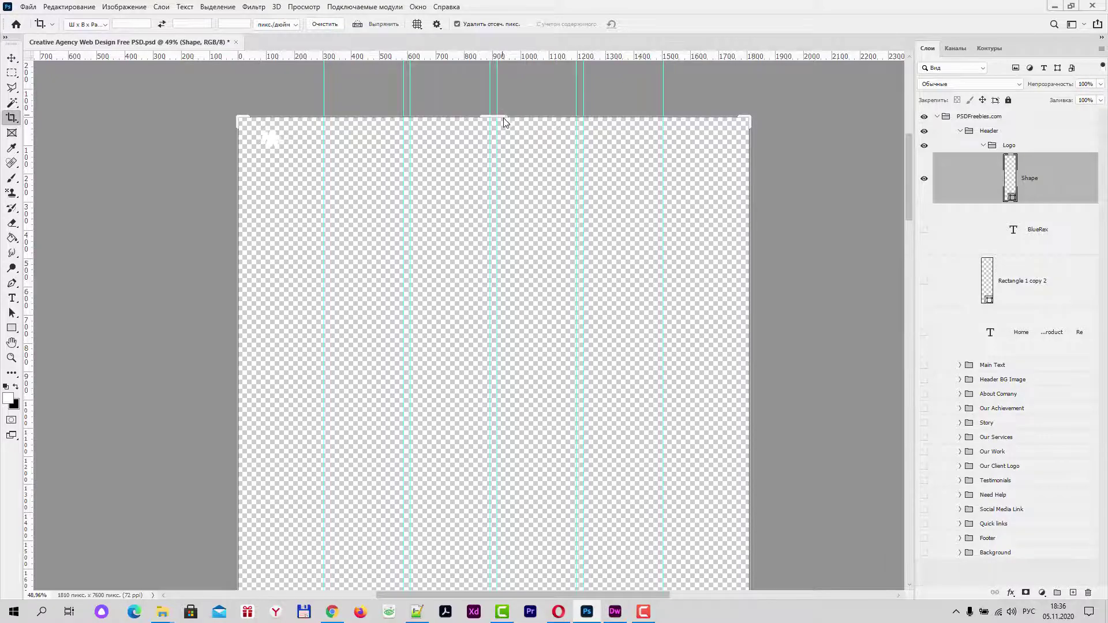
drag(504, 122, 503, 125)
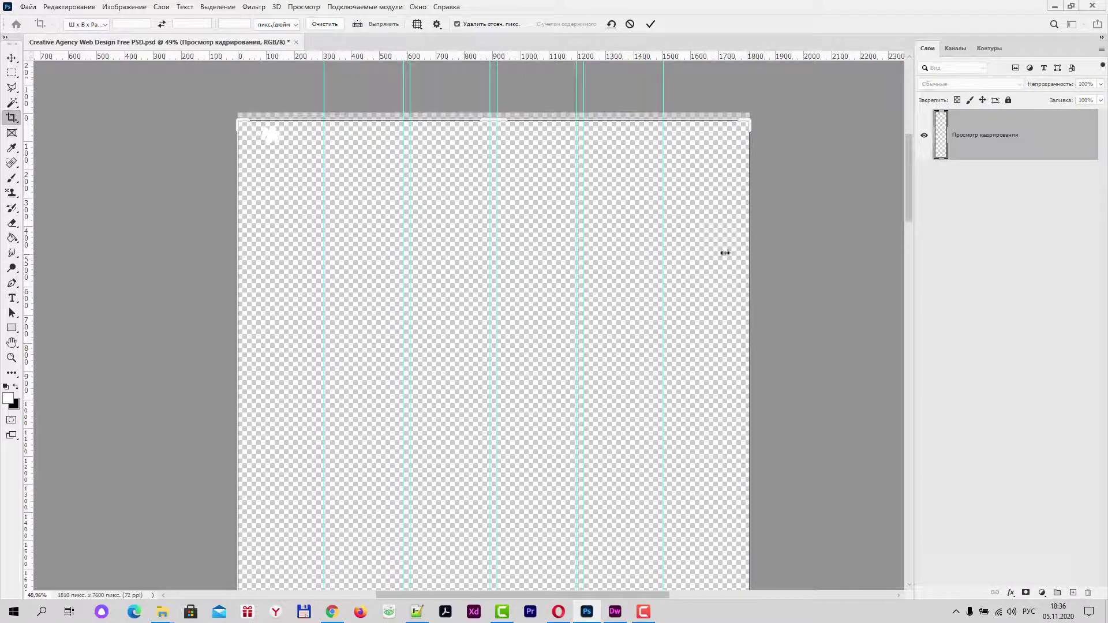
drag(725, 253, 519, 257)
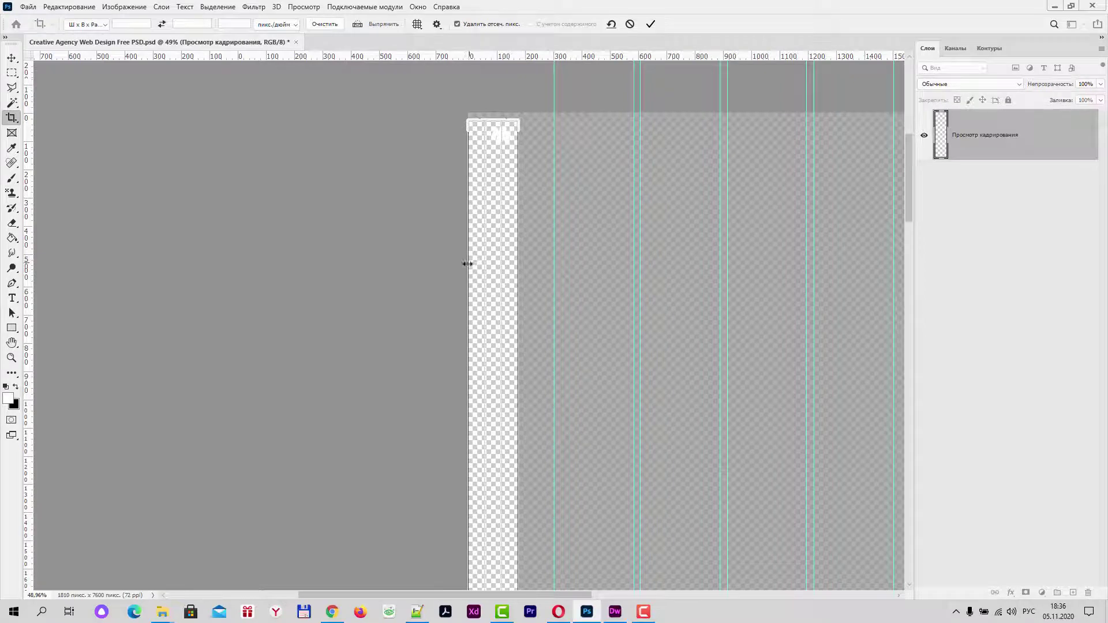
drag(468, 264, 473, 264)
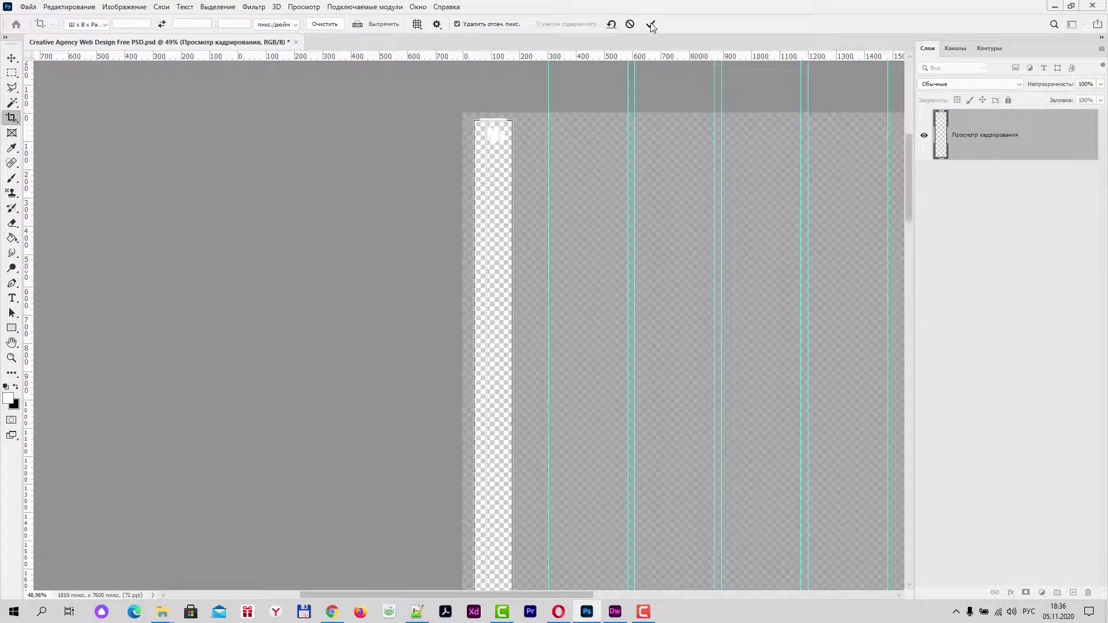
click(651, 24)
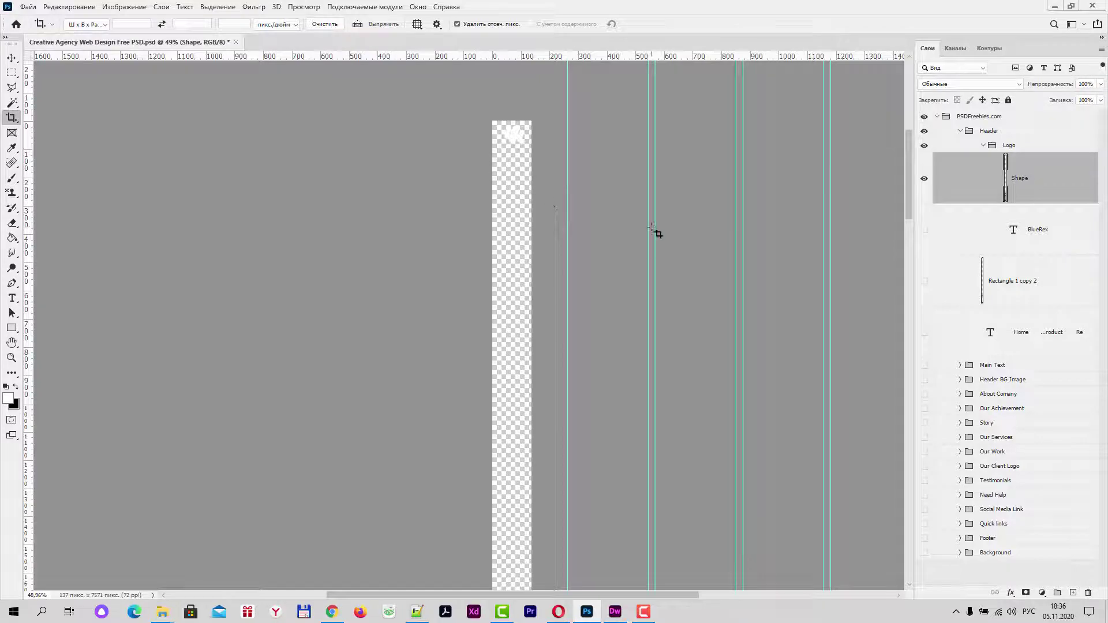
key(ctrl+z)
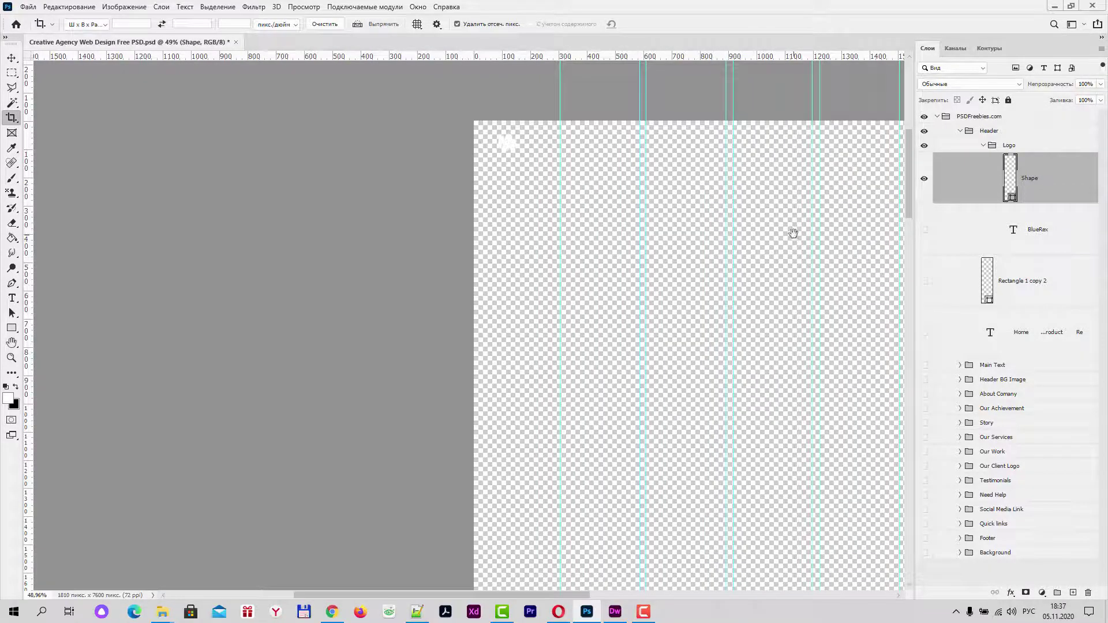
mouse_move(792, 235)
mouse_down()
mouse_move(566, 204)
mouse_move(593, 214)
mouse_up()
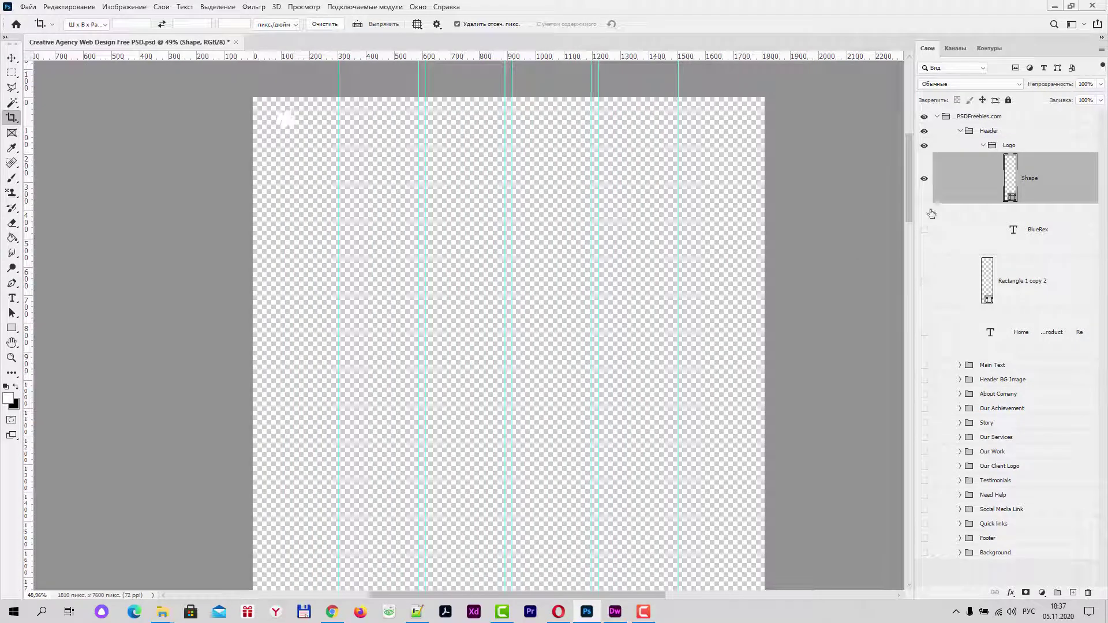
alt+click(925, 180)
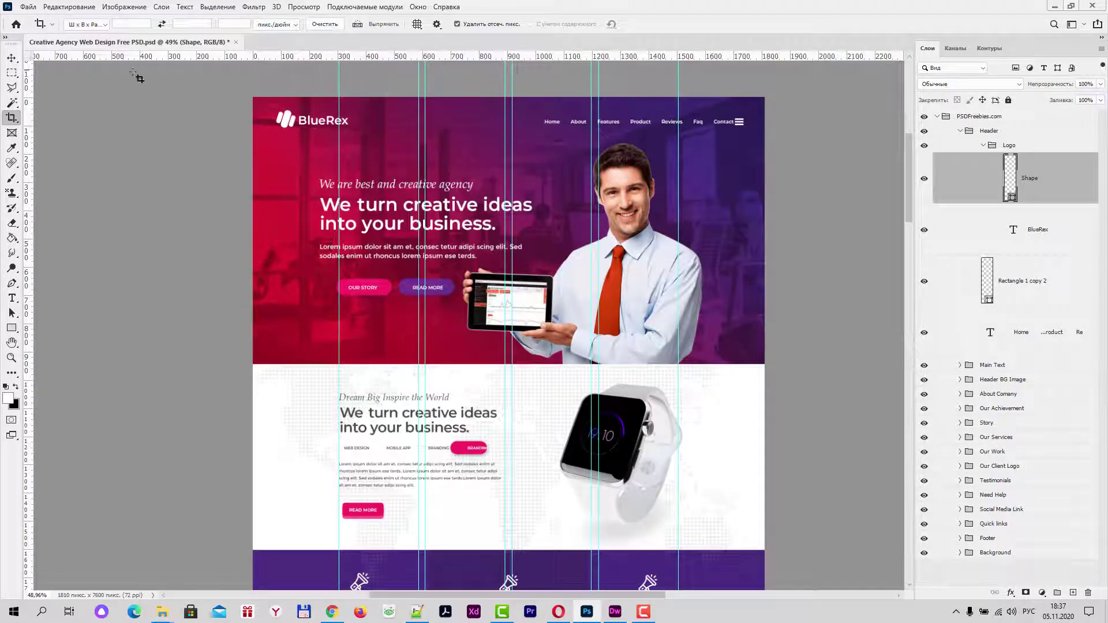
Convert the logo's Shape layer to a smart object and open it as Shape.psb (70 × 62 px)
click(11, 58)
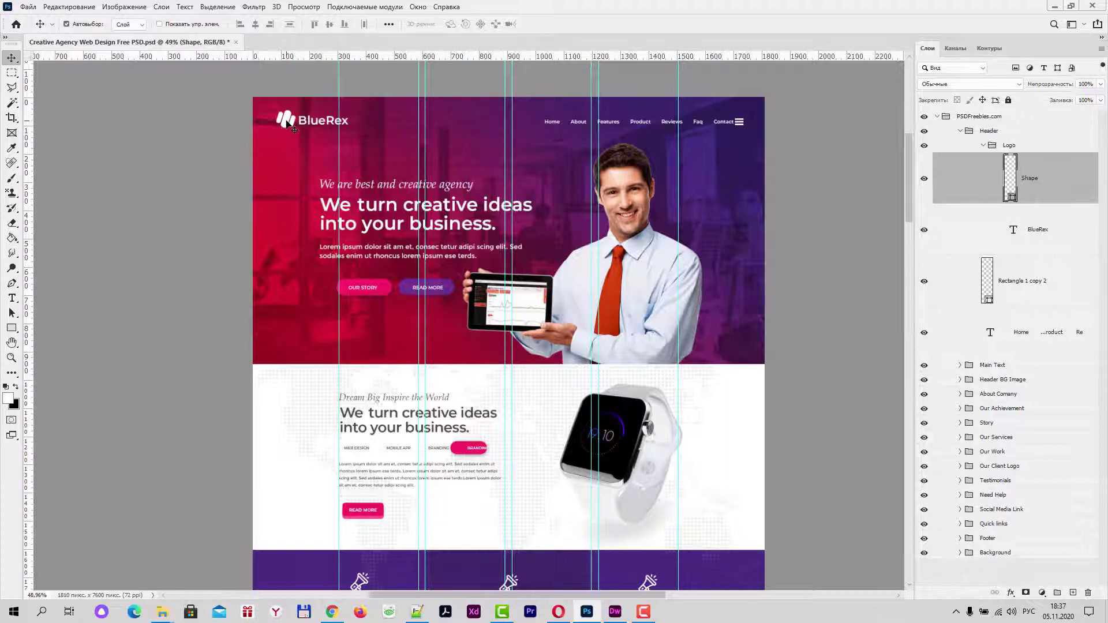
right_click(1034, 180)
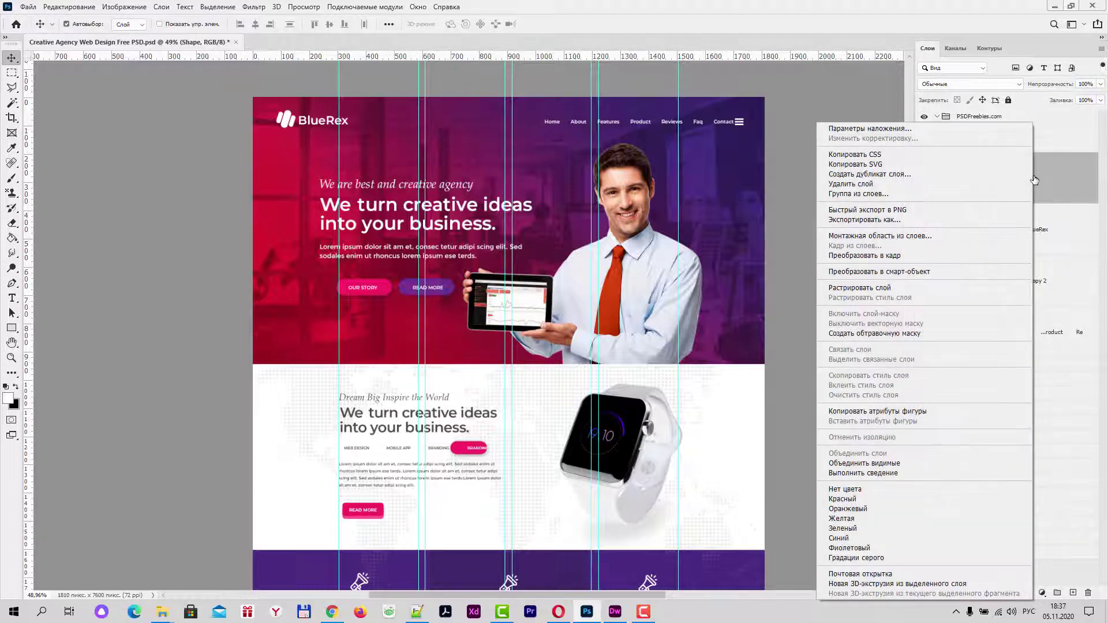
click(881, 272)
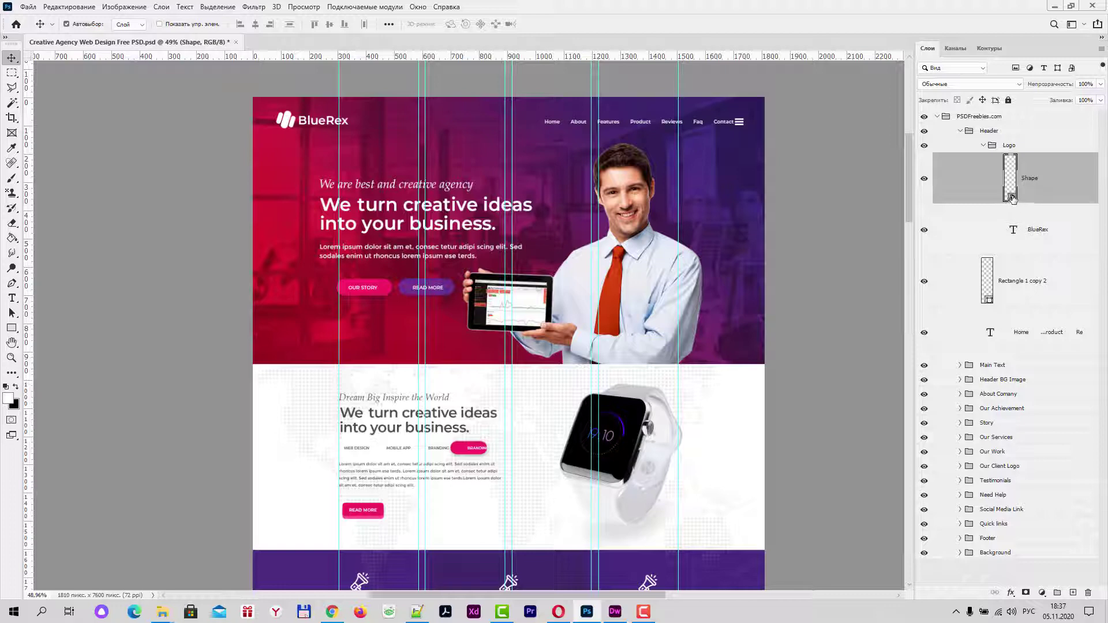
double_click(1012, 196)
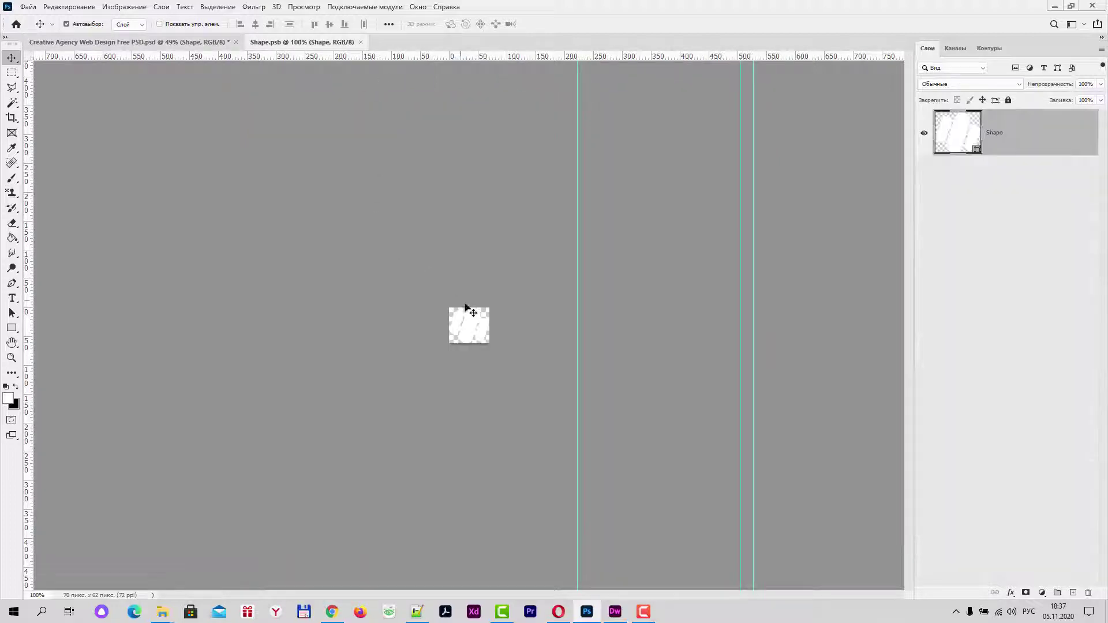
scroll(478, 354, up, 3)
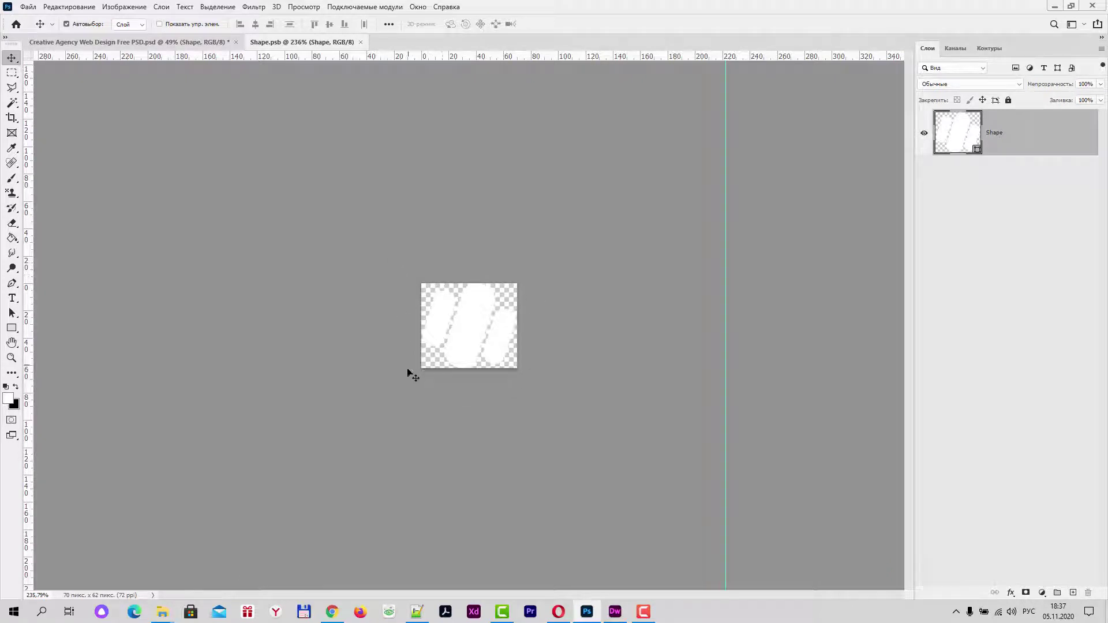
scroll(465, 339, down, 2)
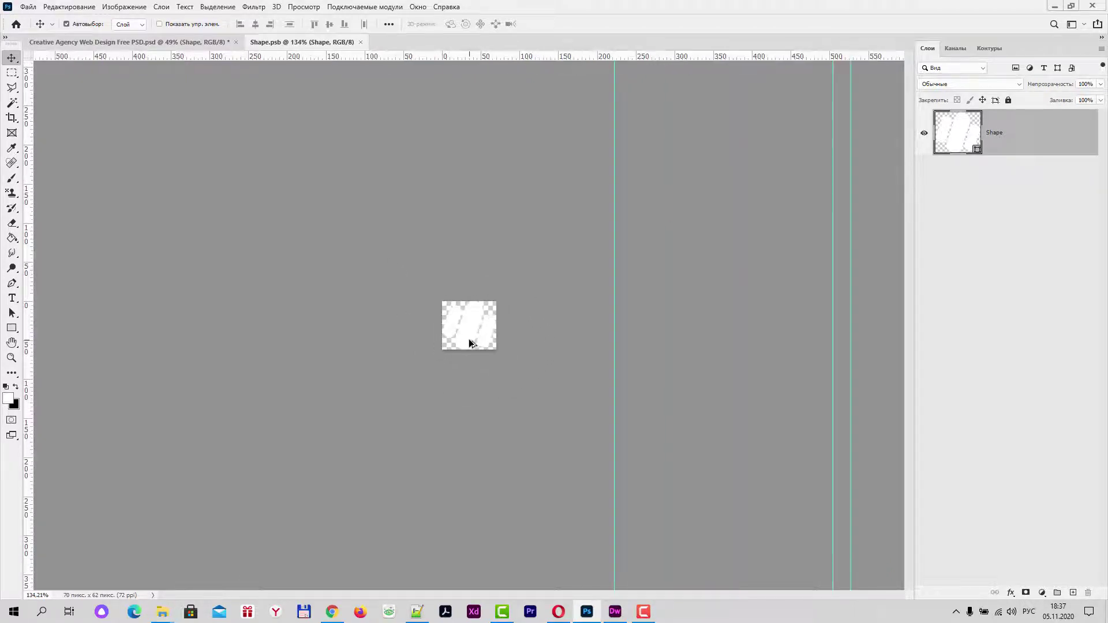
scroll(469, 338, down, 1)
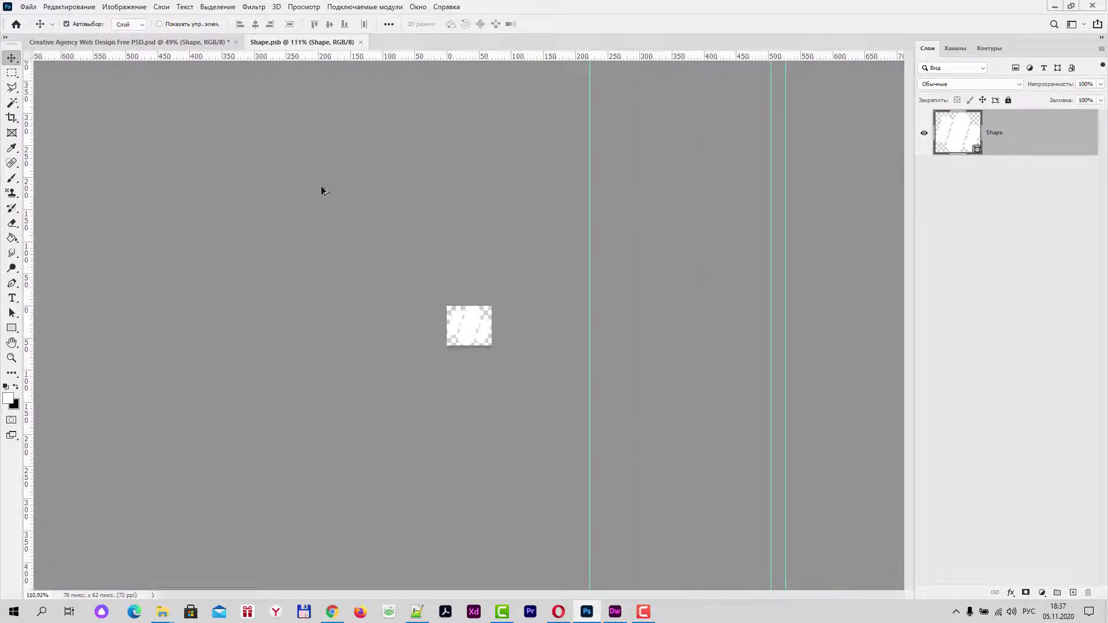
Set the logo's Save for Web (Legacy) format to PNG-24, then close Shape.psb
click(32, 11)
mouse_move(54, 174)
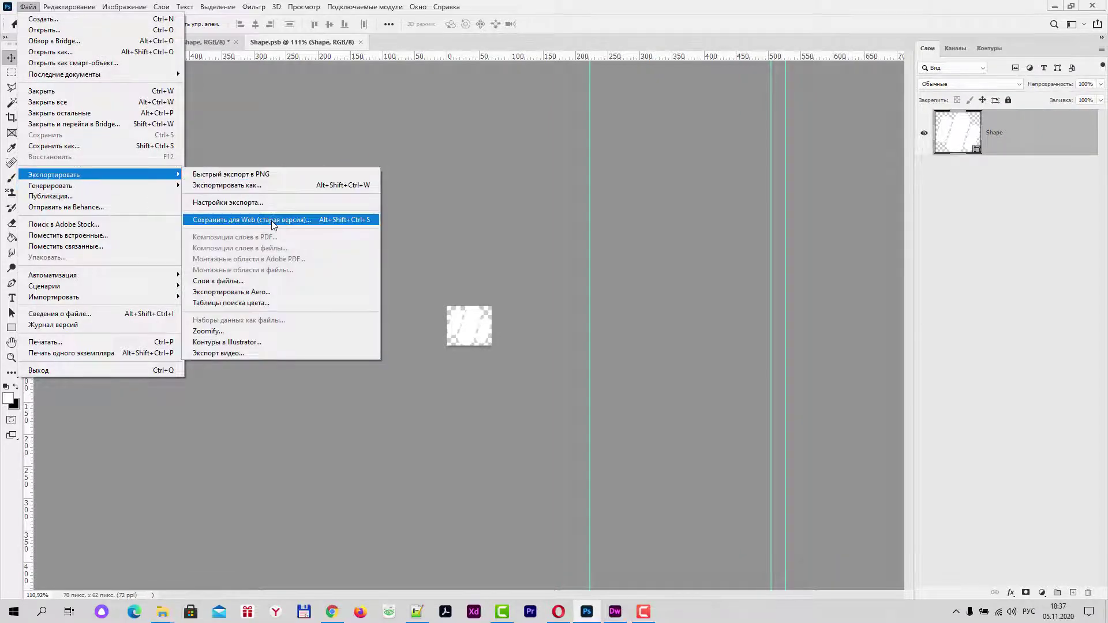
click(274, 222)
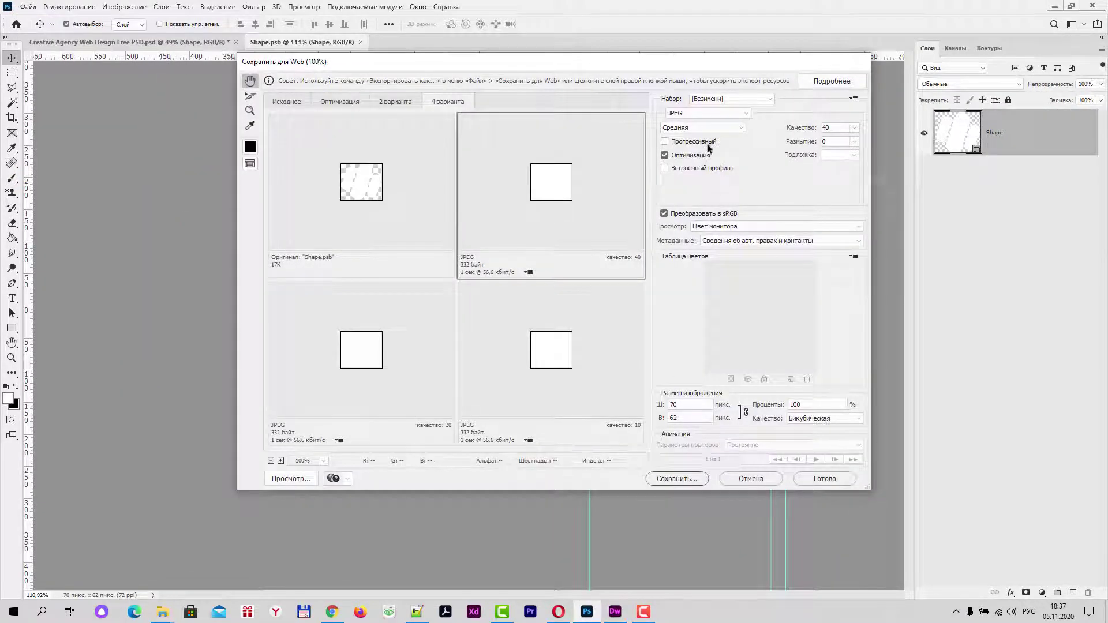
click(746, 114)
click(682, 152)
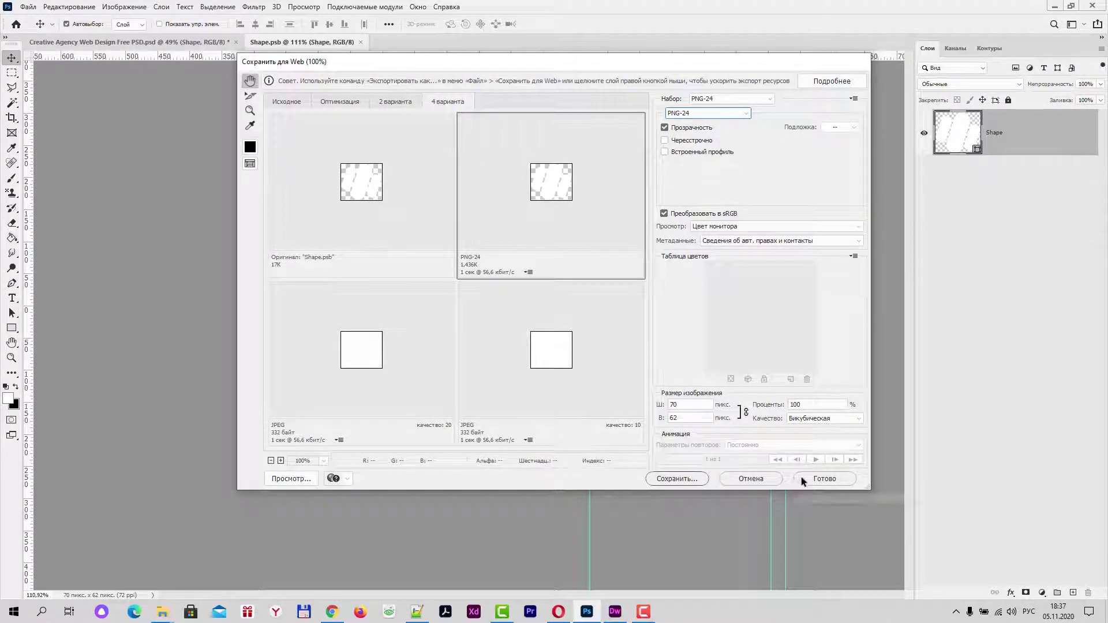
click(821, 479)
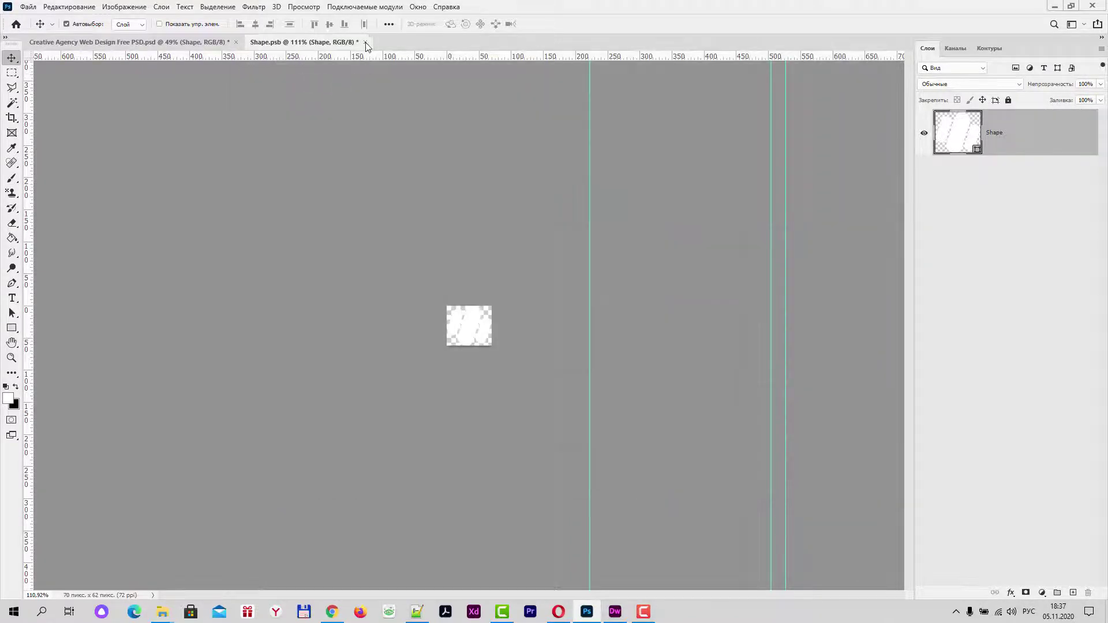
click(365, 42)
Discard the Shape.psb changes and make the hamburger menu icon beside Contact visible again
click(589, 228)
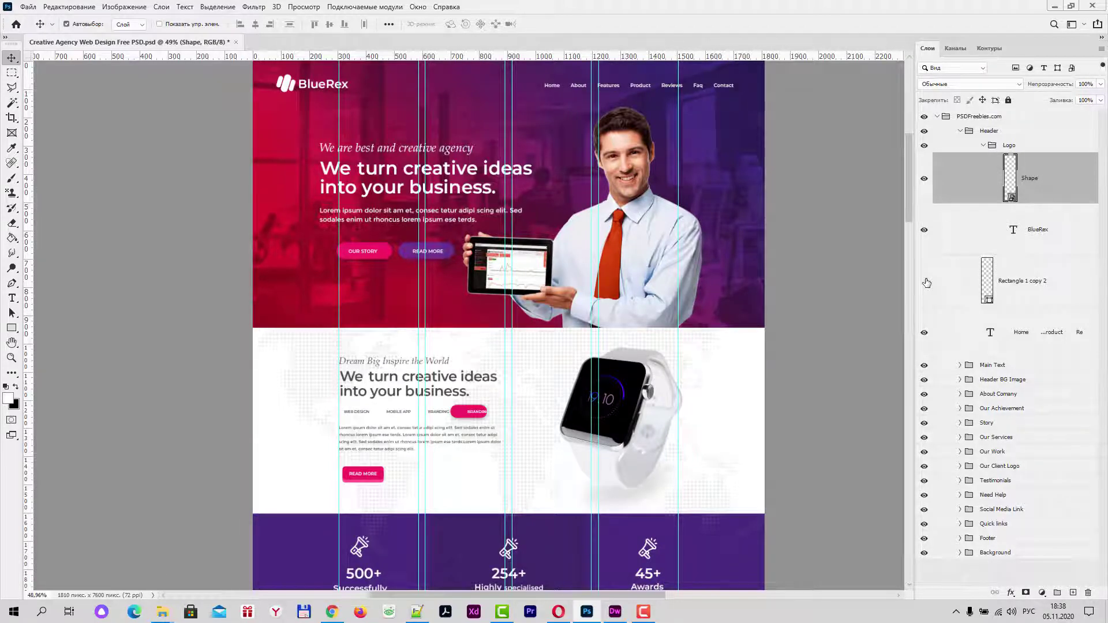
click(925, 281)
scroll(739, 103, up, 1)
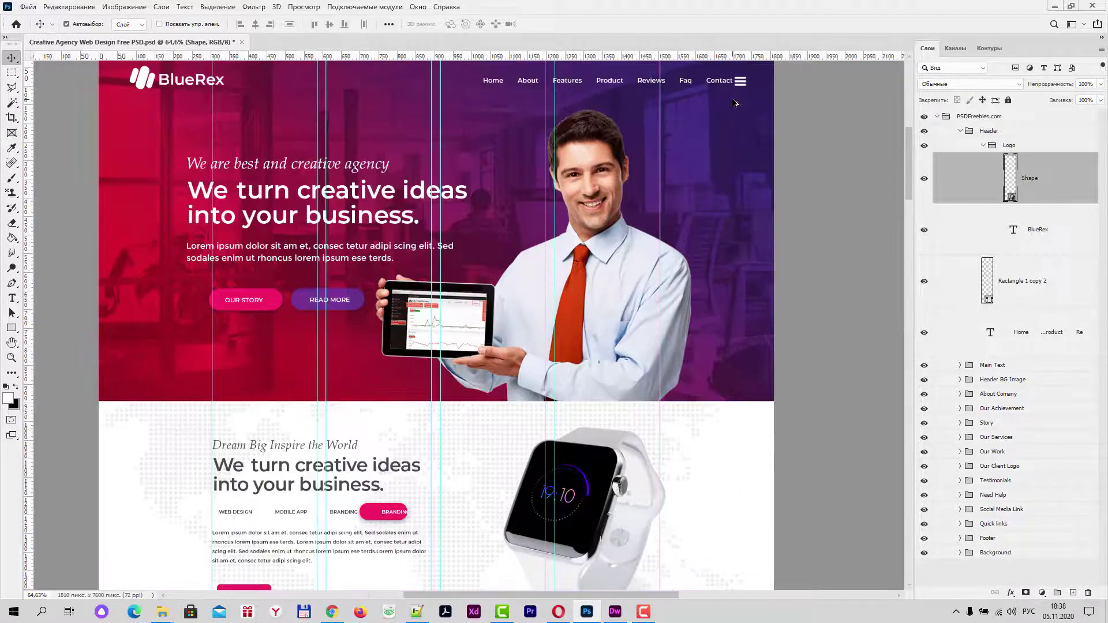
scroll(741, 89, up, 1)
drag(749, 128, 767, 131)
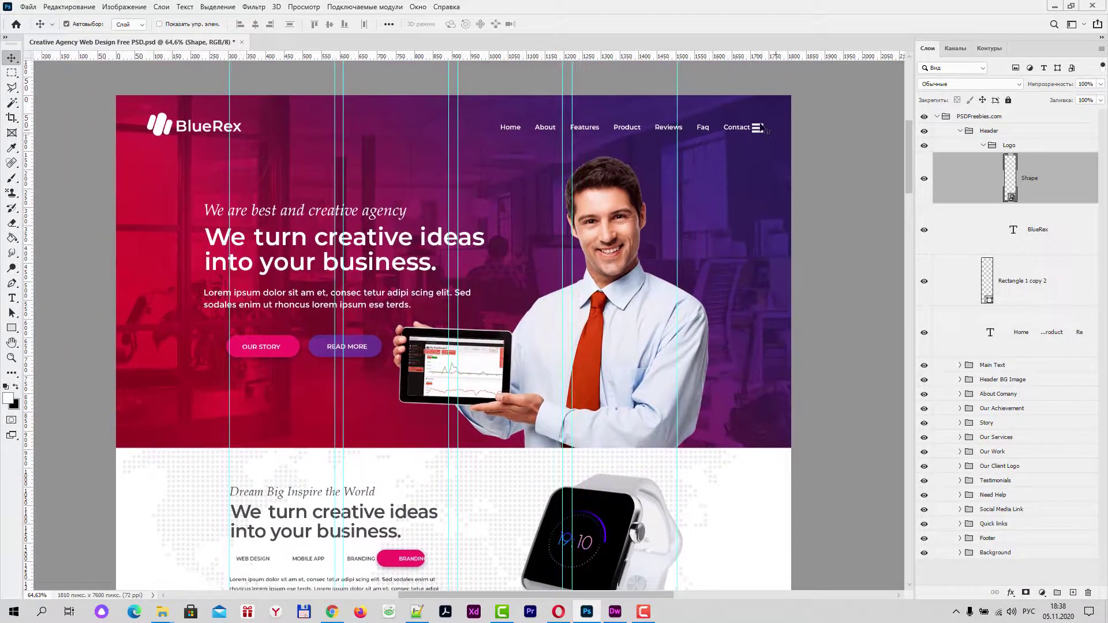
scroll(640, 281, down, 2)
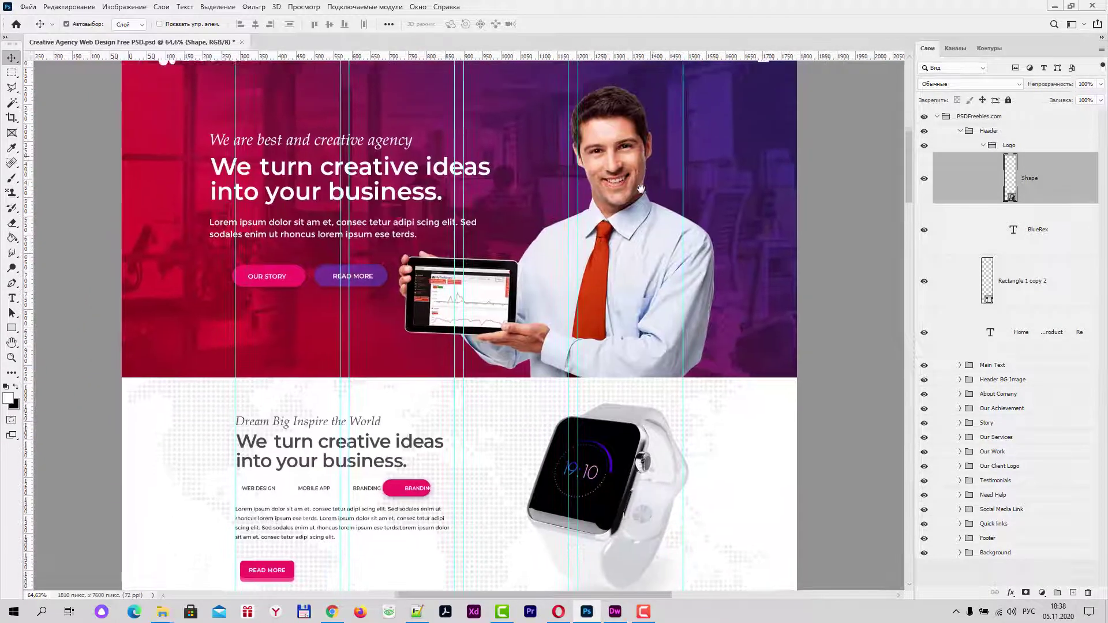
Auto-select the man's photo Replace Image layer and toggle its visibility to confirm it
click(621, 202)
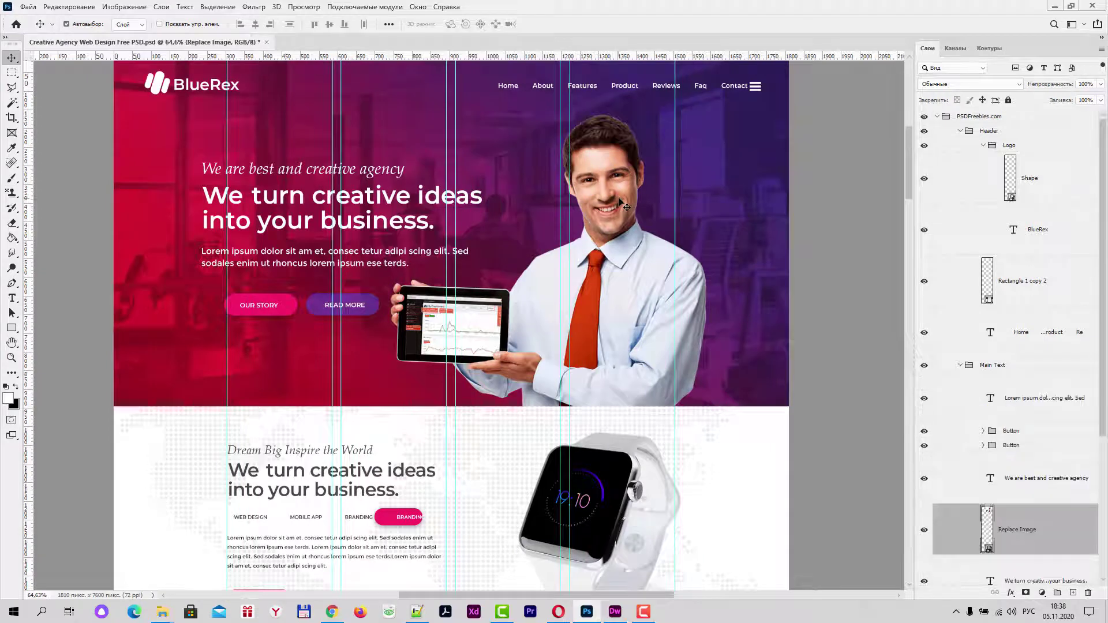
click(924, 533)
click(924, 532)
scroll(1024, 541, down, 2)
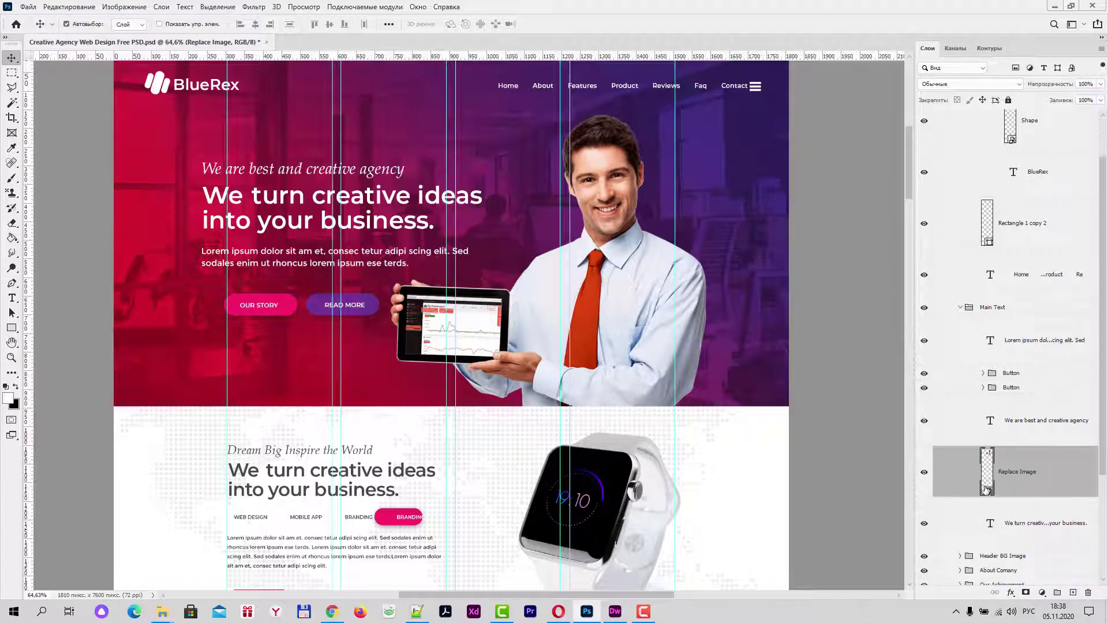
scroll(998, 481, down, 1)
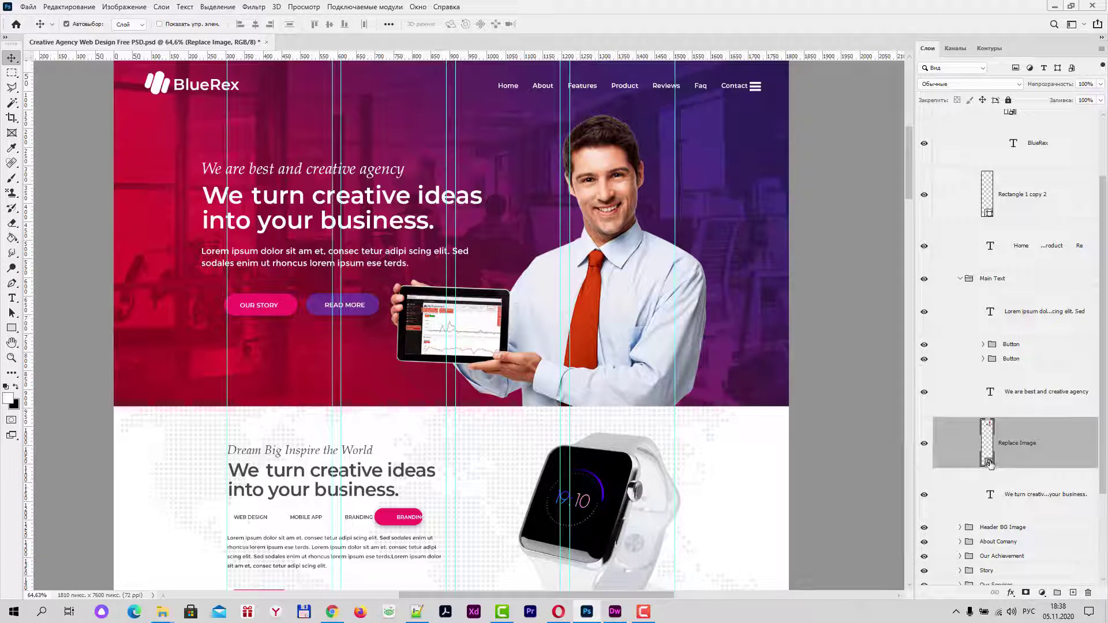
double_click(989, 461)
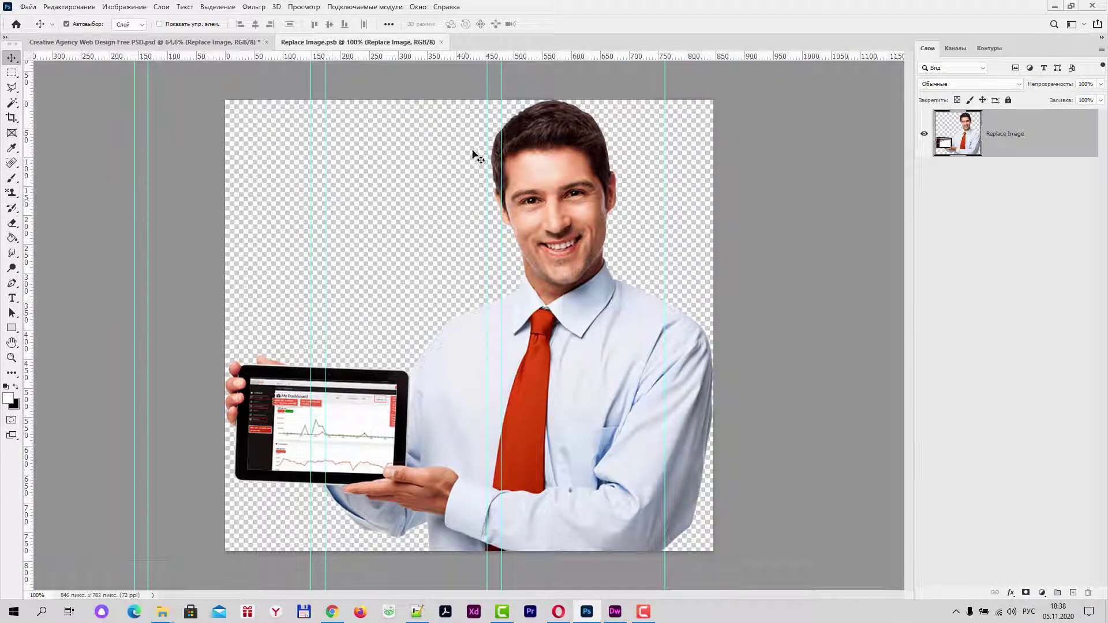
click(442, 42)
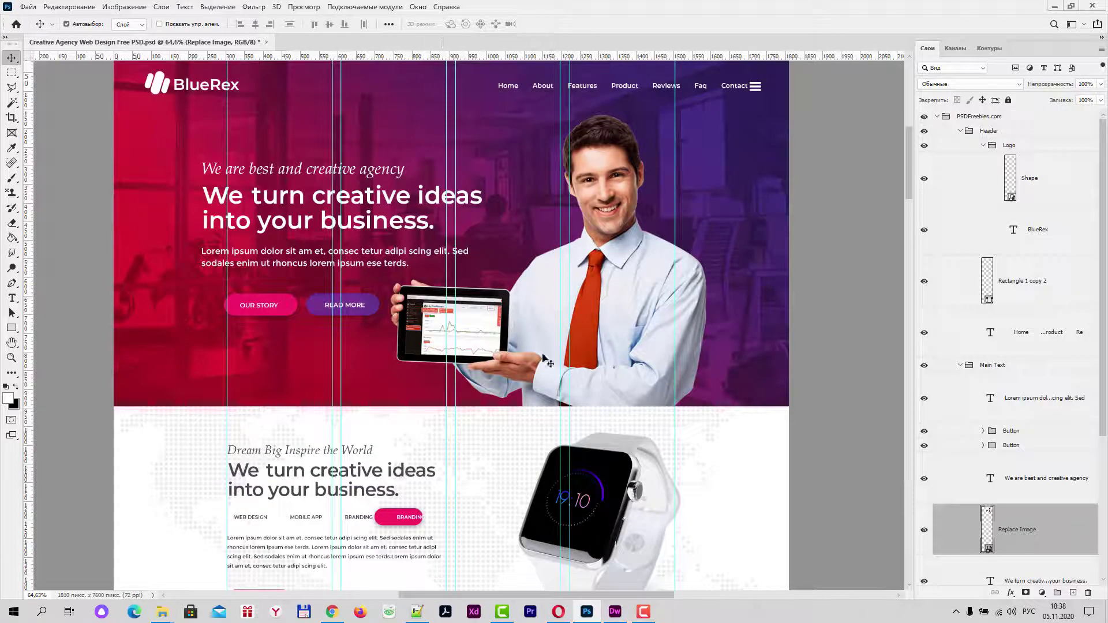
scroll(545, 361, down, 1)
scroll(565, 404, down, 1)
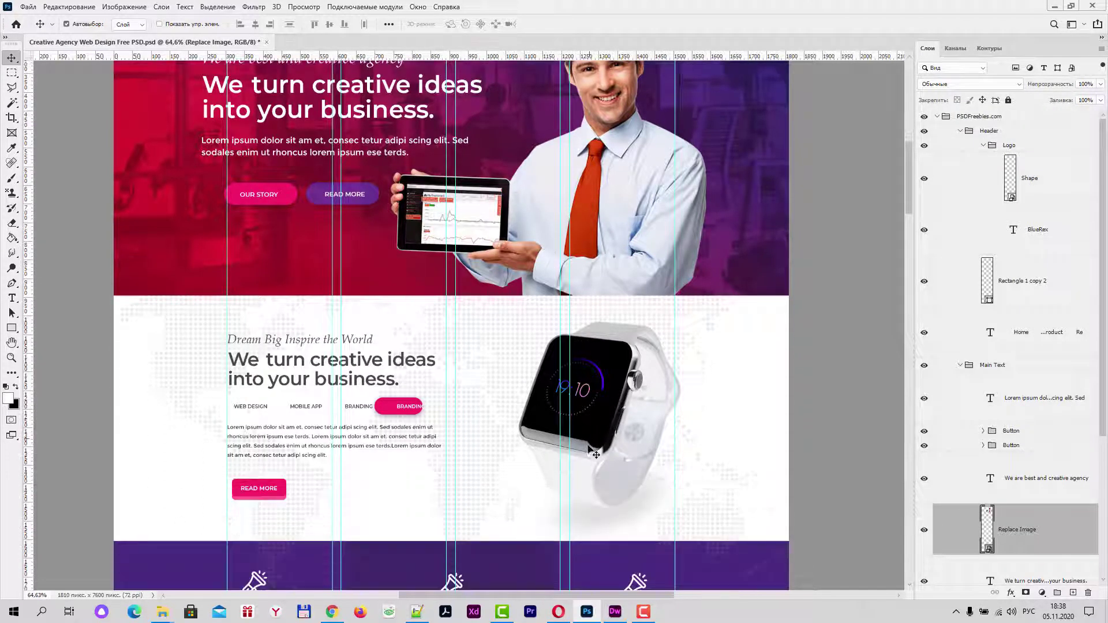
scroll(592, 453, down, 2)
scroll(592, 454, down, 3)
scroll(591, 453, down, 1)
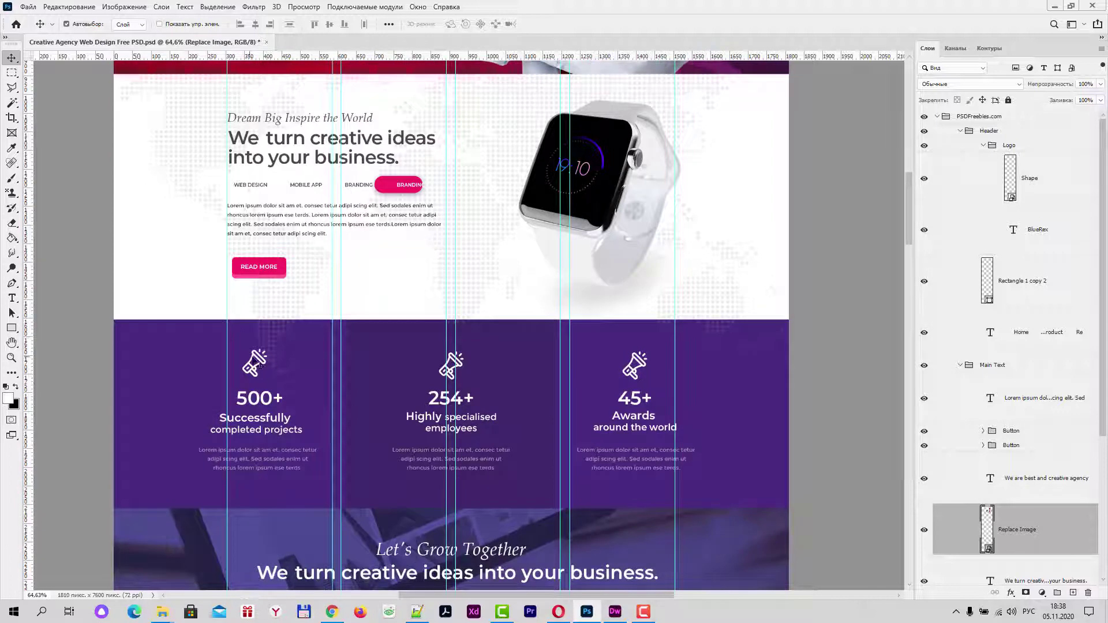
Select the megaphone icon's layer above 500+ and toggle its visibility to confirm it
click(260, 362)
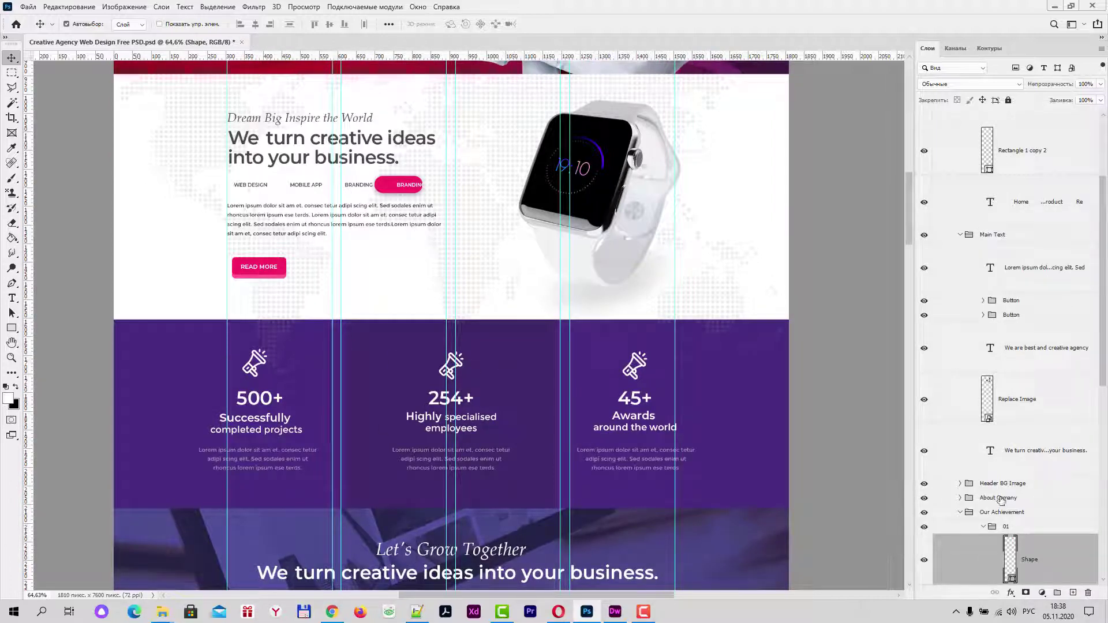
scroll(1004, 499, down, 2)
scroll(1013, 500, down, 3)
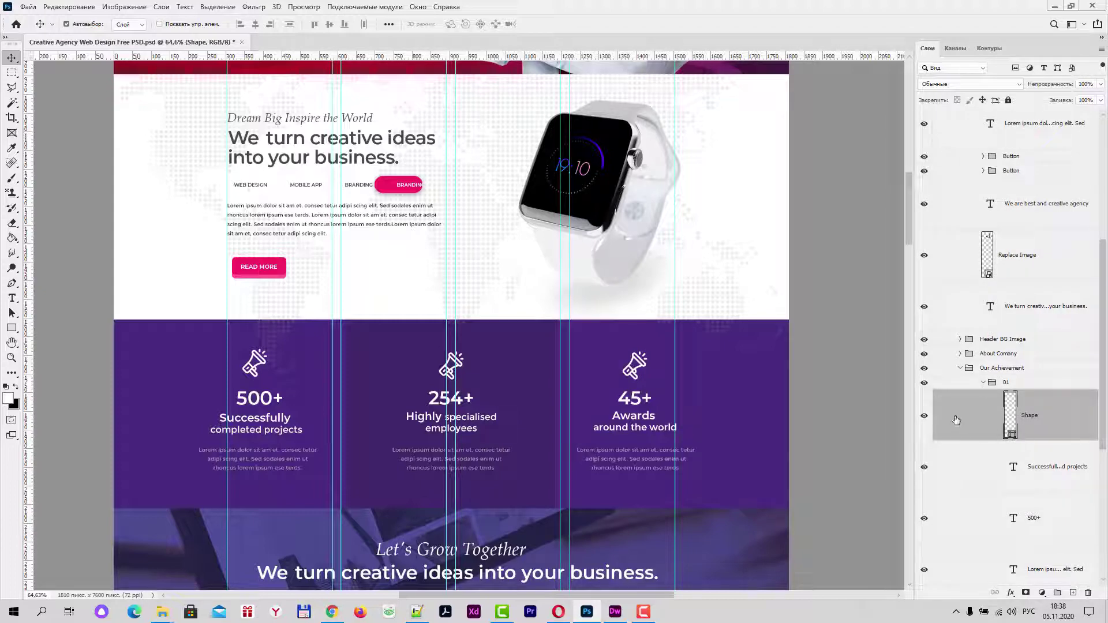
click(924, 416)
click(924, 416)
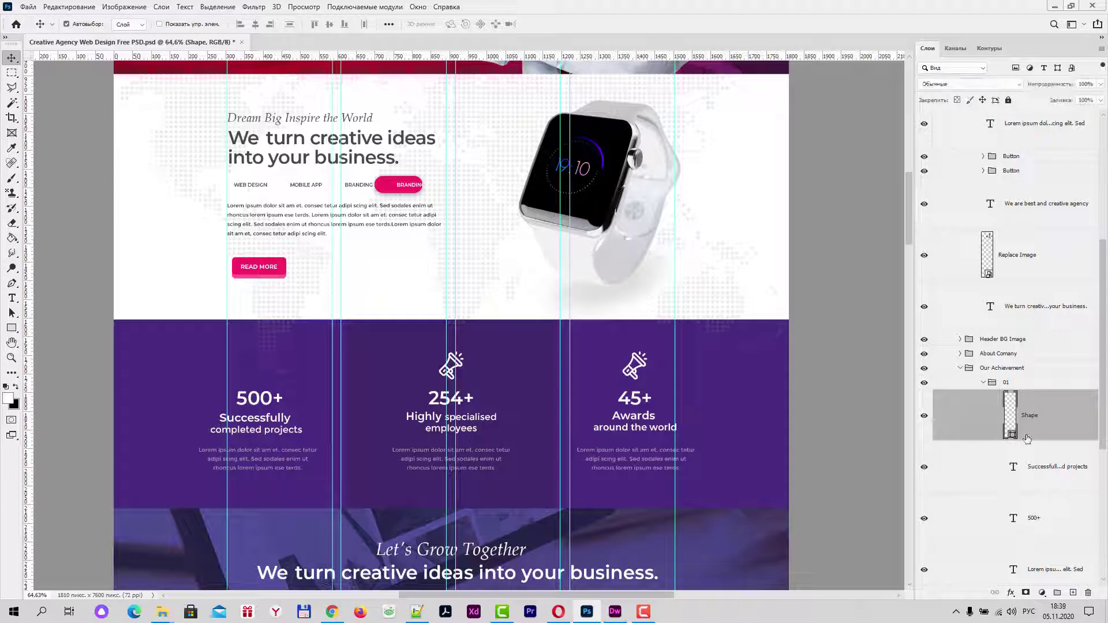
click(924, 416)
click(924, 415)
Convert the megaphone icon layer to a smart object and open it as Shape1.psb (66 × 75 px)
right_click(1035, 422)
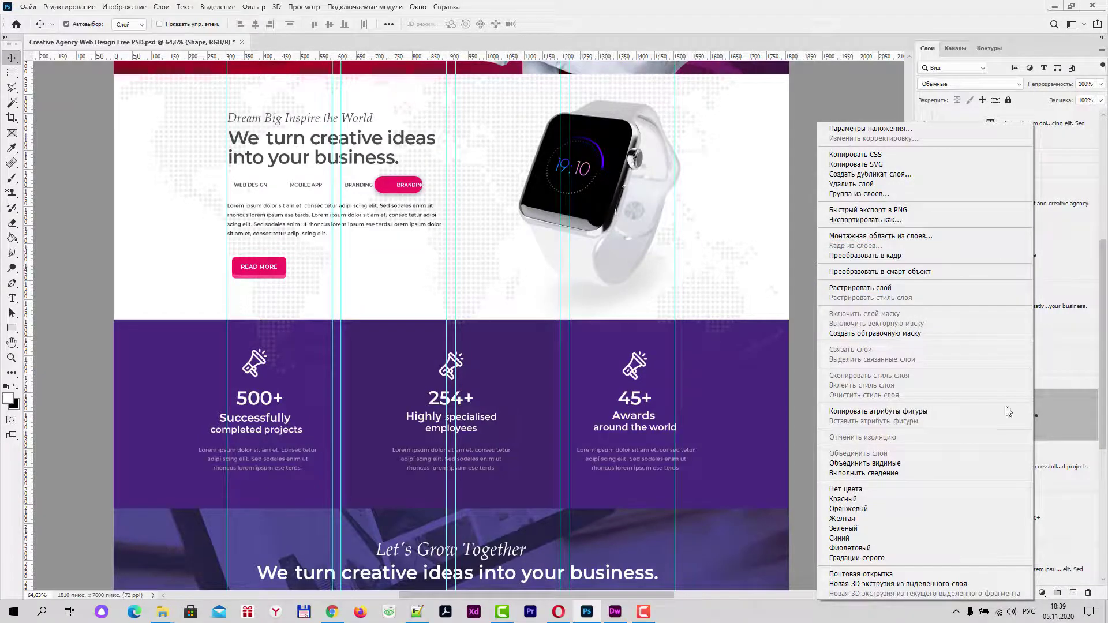
click(1058, 416)
right_click(1054, 412)
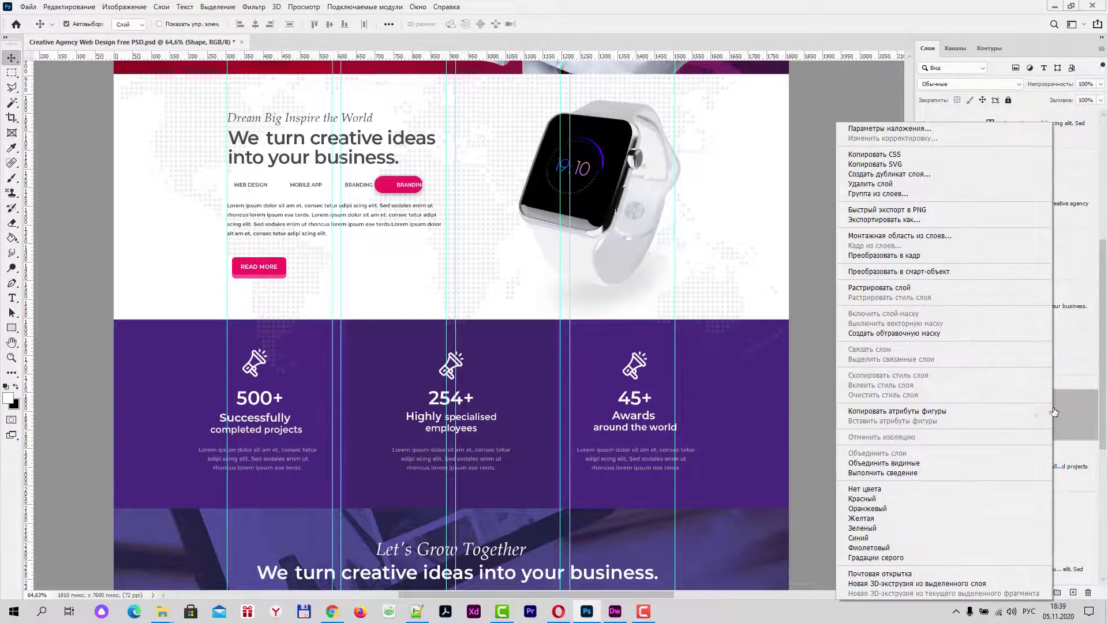
click(898, 272)
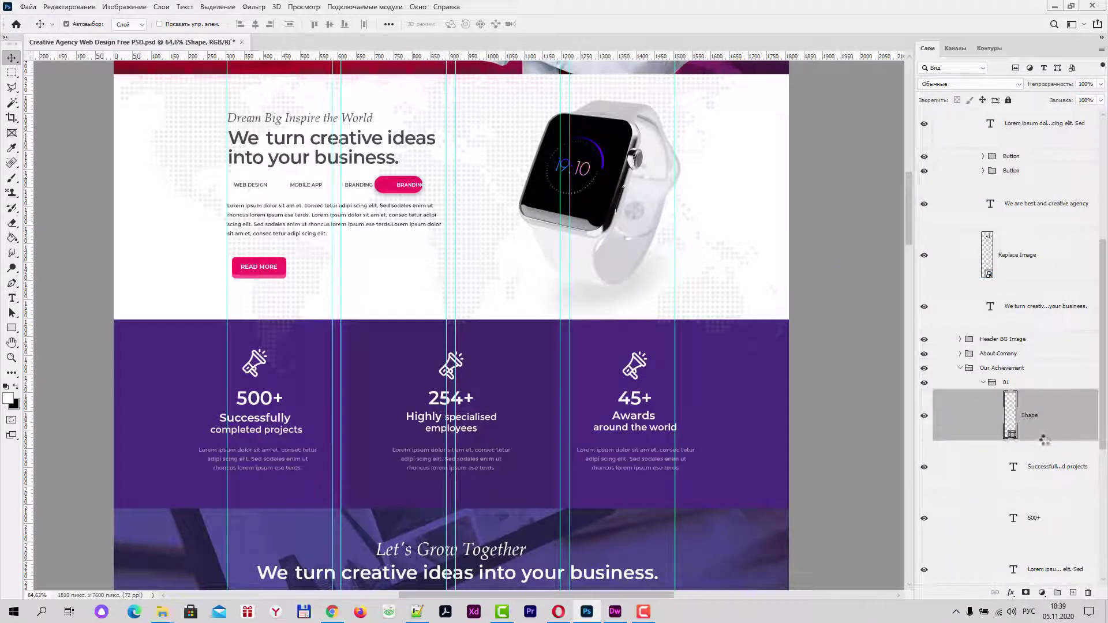
double_click(1011, 434)
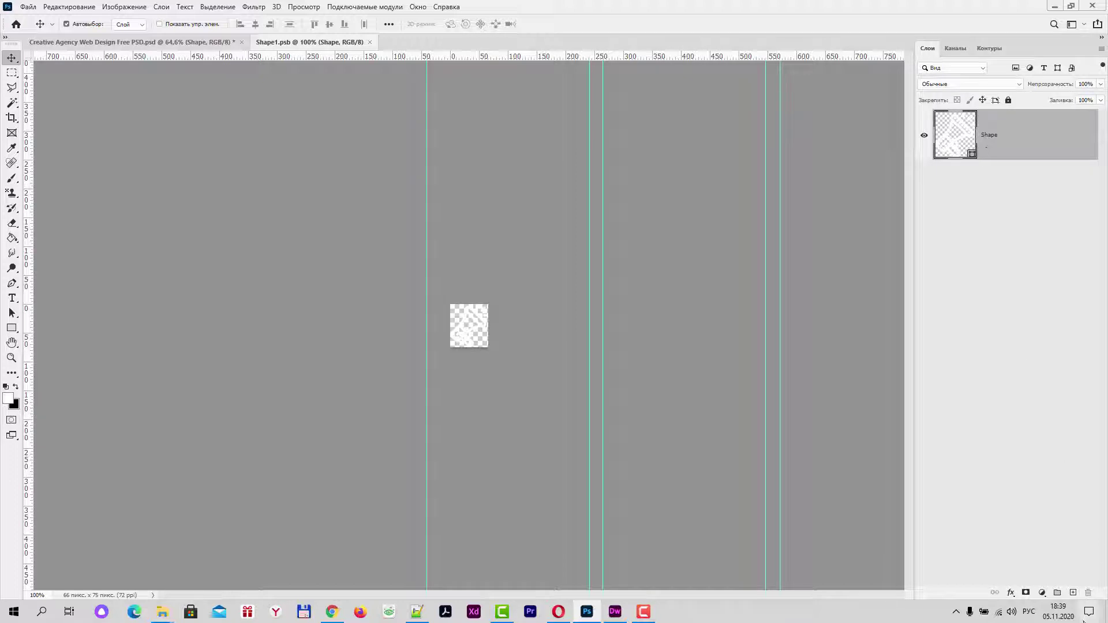
Test the icon on a temporary black-filled layer beneath it, then delete that layer and close the document
click(1073, 593)
drag(1018, 142, 1023, 211)
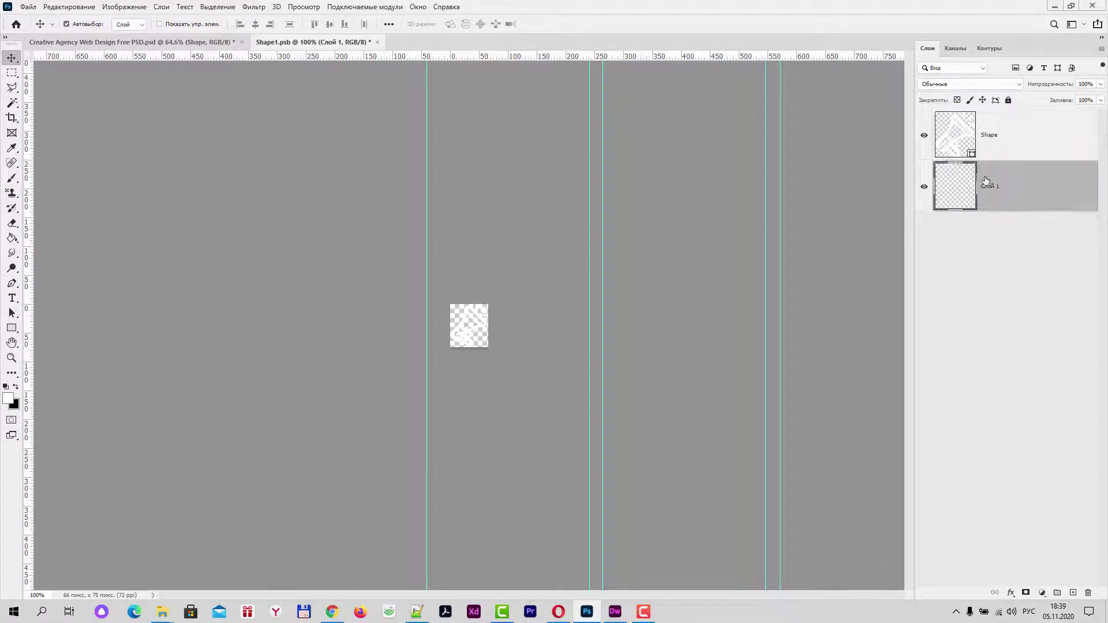
click(15, 238)
click(16, 388)
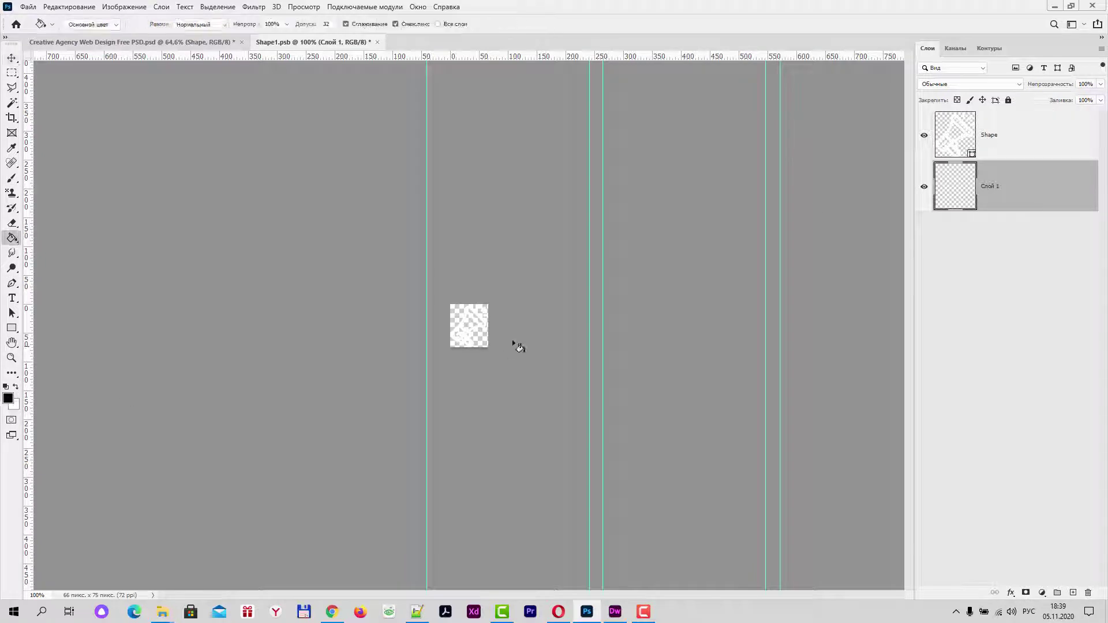
click(462, 320)
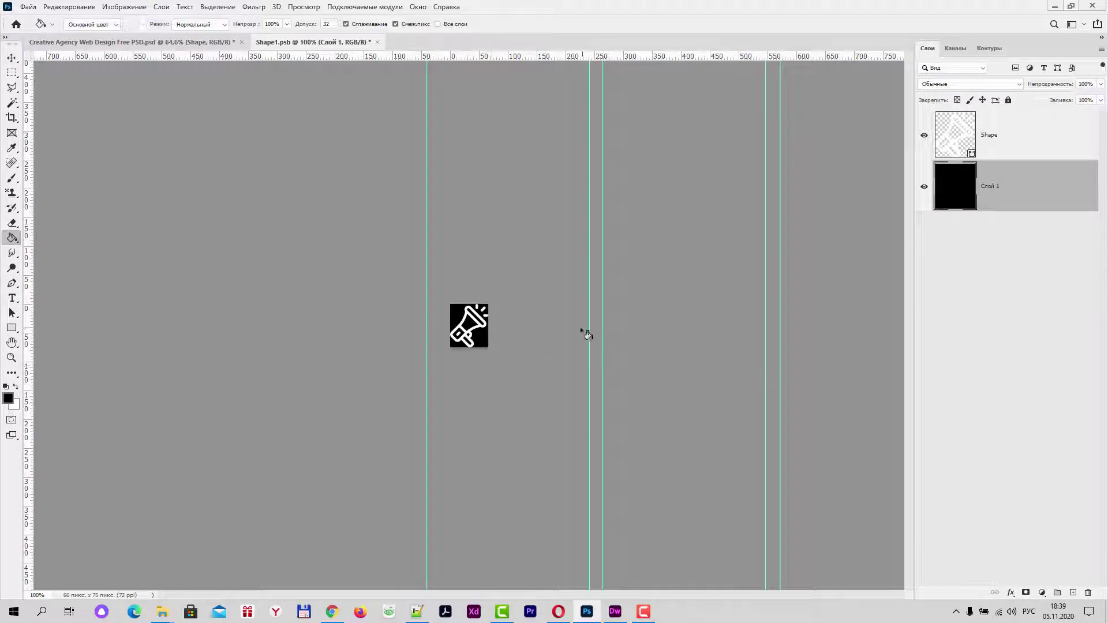
drag(1031, 186, 1088, 592)
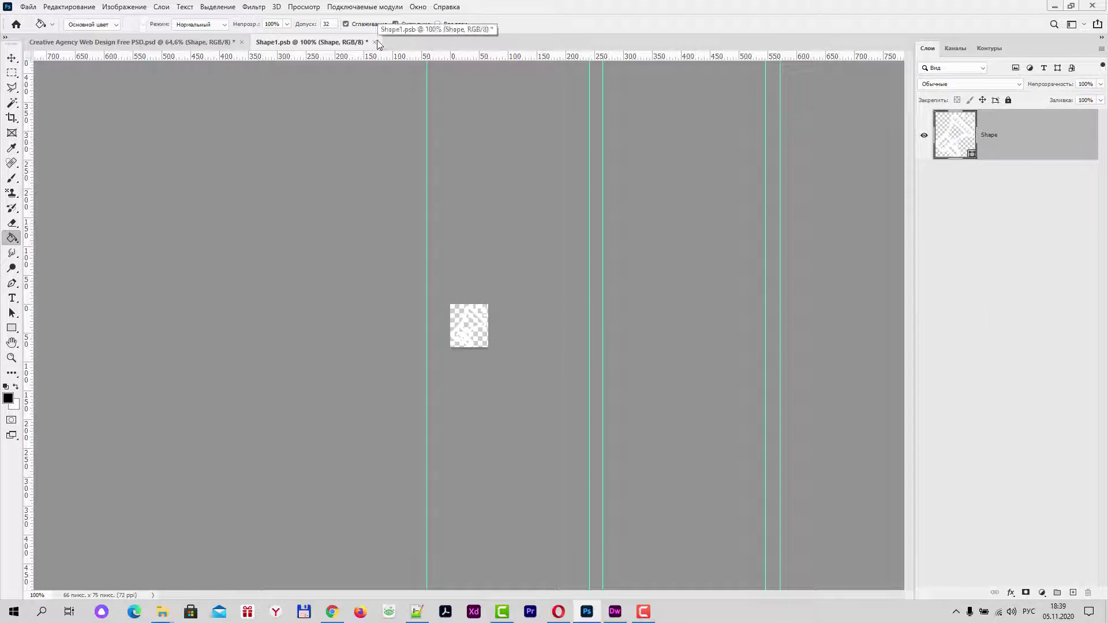
click(374, 42)
Discard the Shape1.psb changes, scroll down the page, and auto-select the Our Recent Work bottle image
click(588, 227)
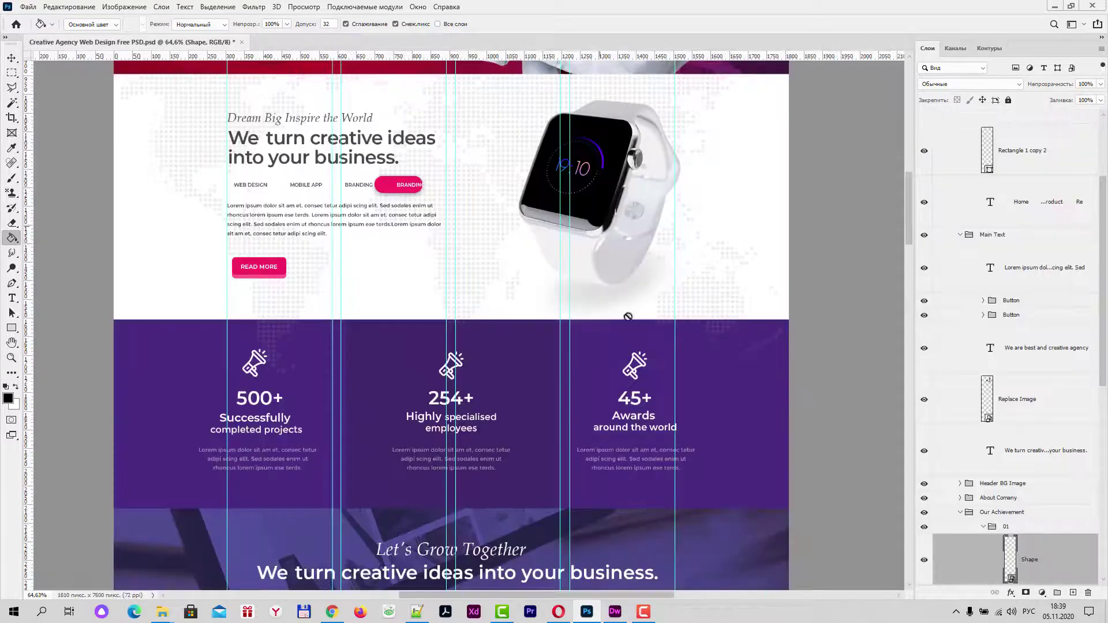
scroll(604, 407, down, 3)
scroll(604, 408, down, 2)
scroll(604, 408, down, 3)
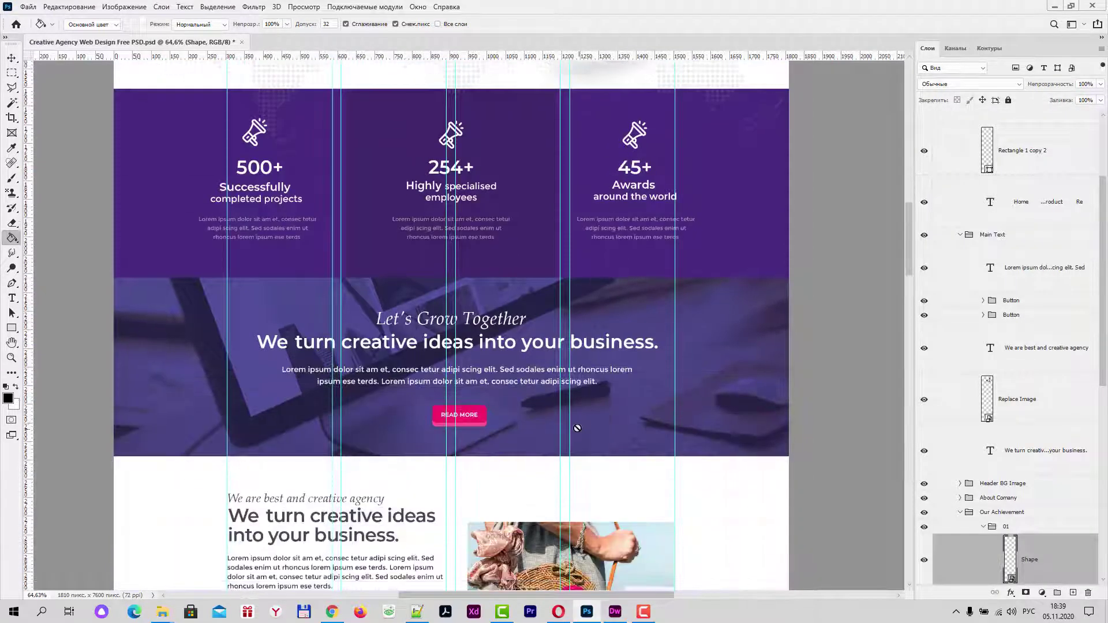
scroll(576, 425, down, 2)
scroll(581, 433, down, 2)
scroll(577, 434, down, 3)
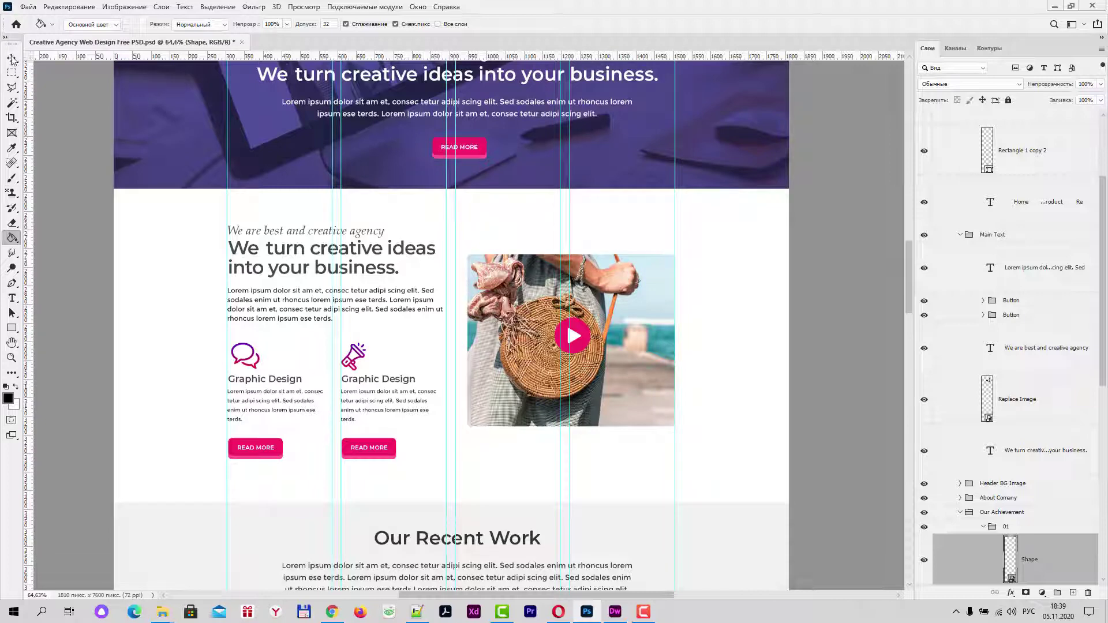
click(11, 58)
scroll(409, 376, down, 1)
scroll(421, 391, down, 2)
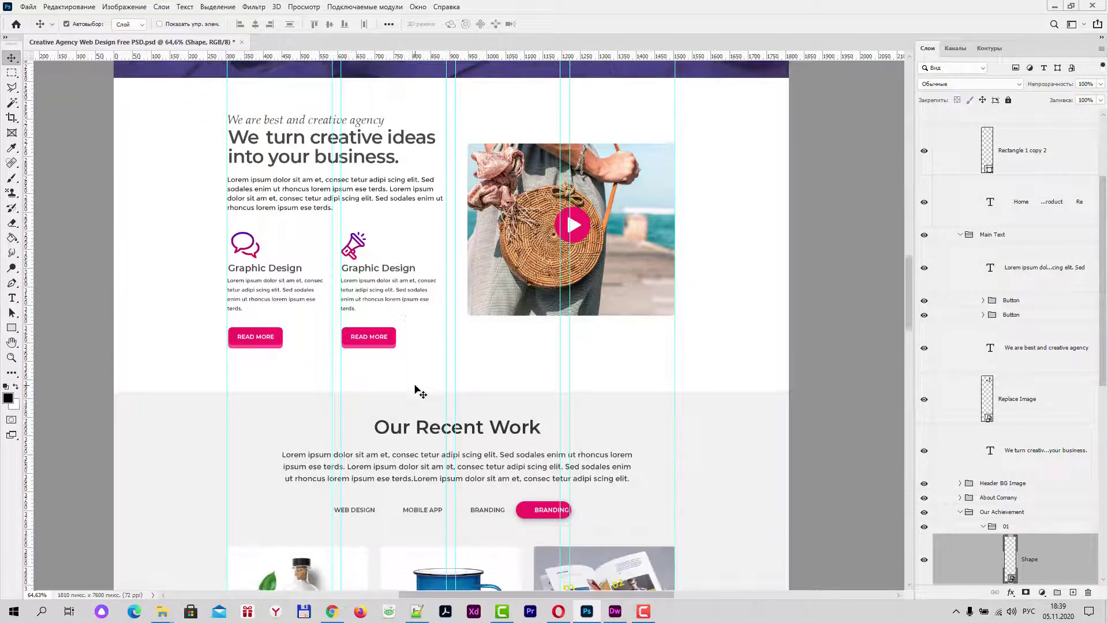
scroll(424, 407, down, 1)
scroll(424, 421, down, 2)
scroll(428, 440, down, 1)
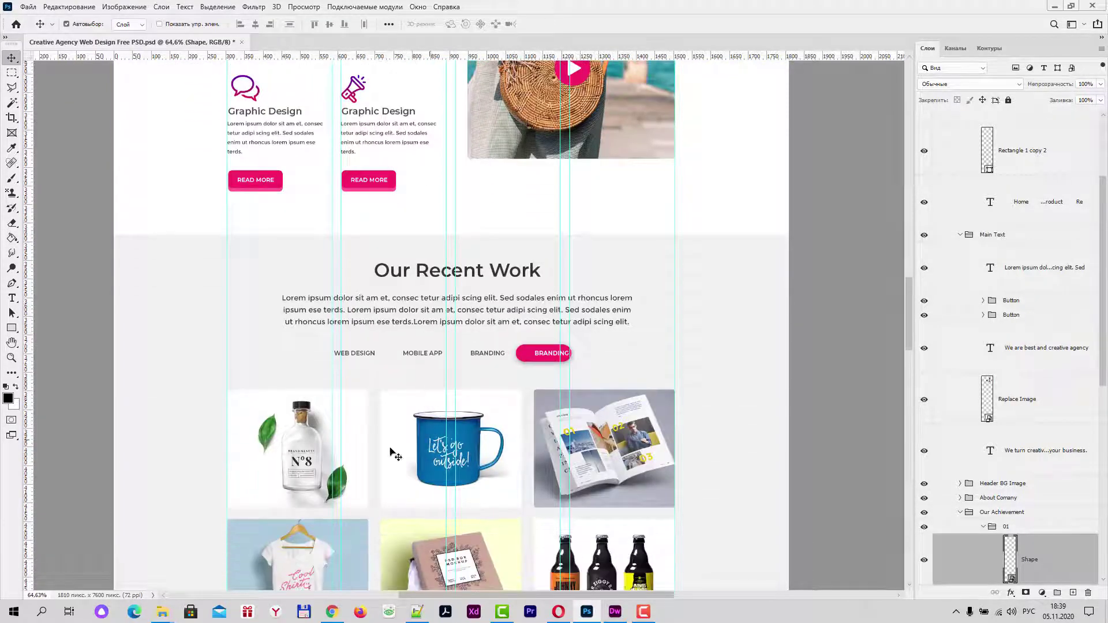
click(287, 449)
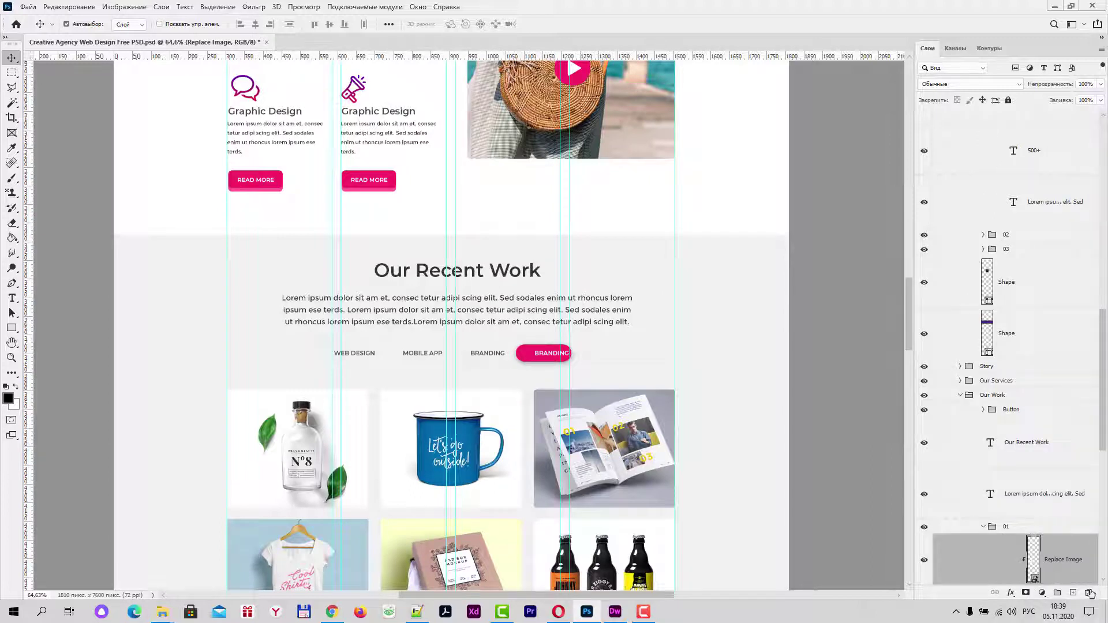
Select the chat-bubble icon's layer 1 in Our Services' 01 group and toggle its visibility
scroll(300, 213, up, 2)
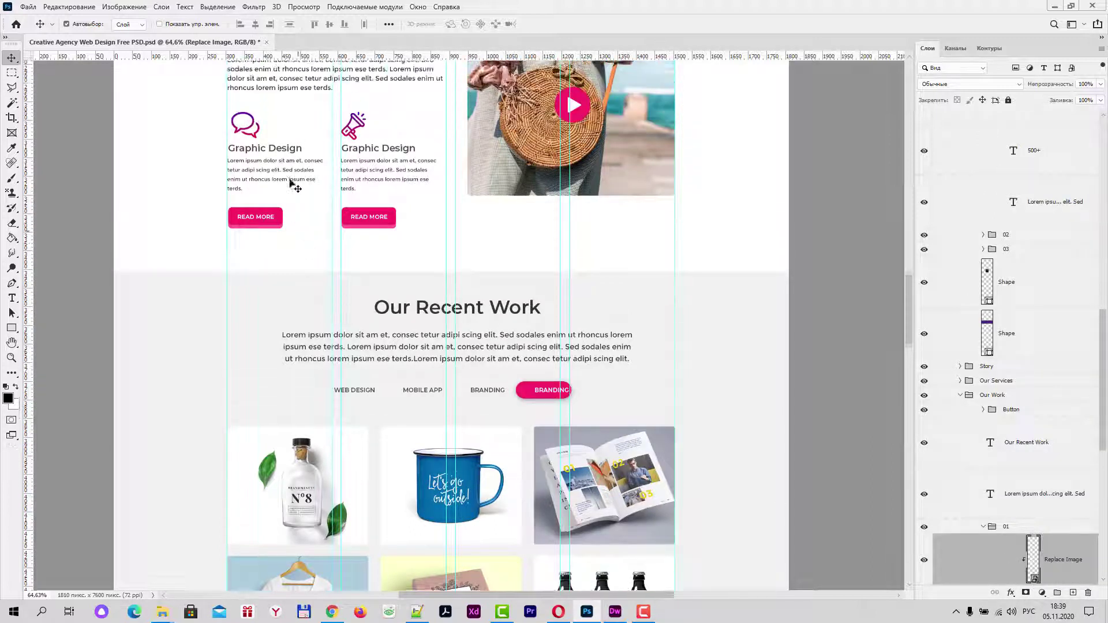
click(252, 137)
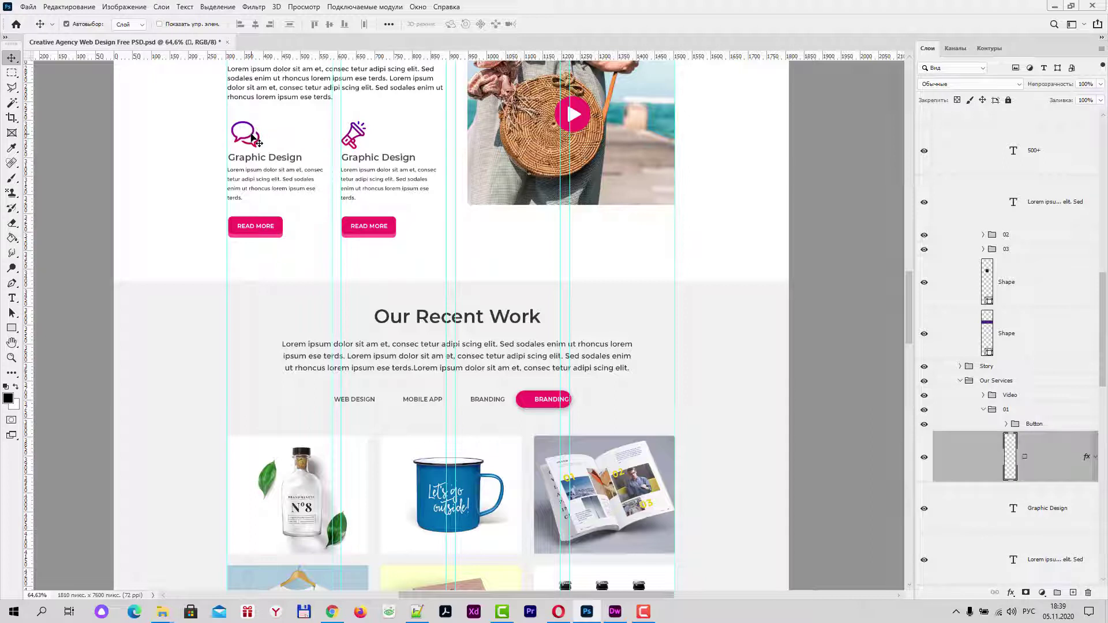
click(923, 457)
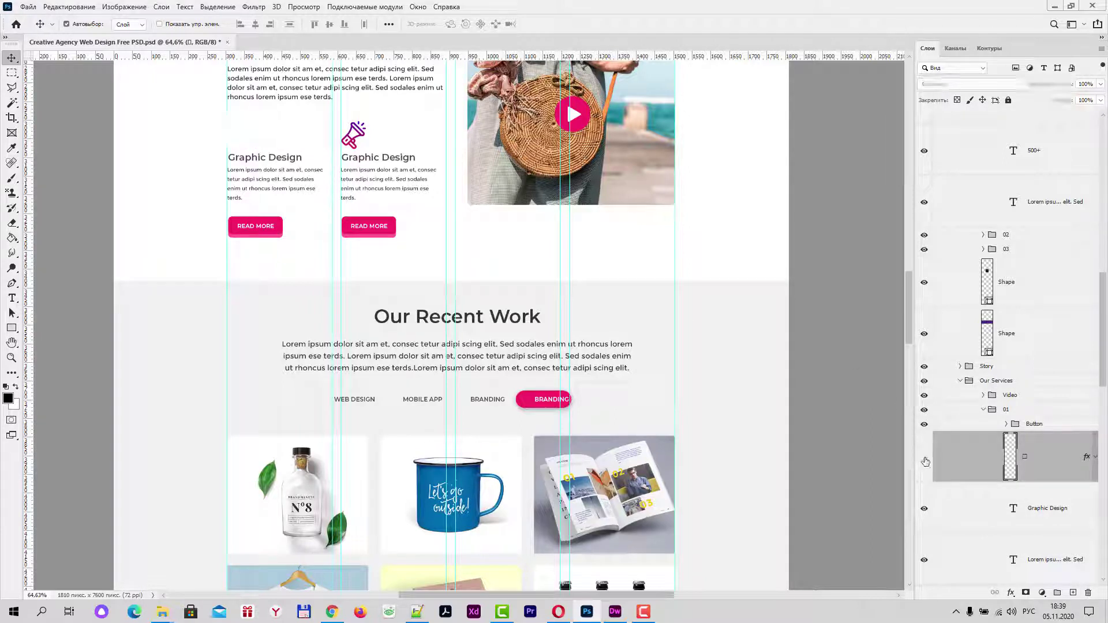
click(923, 457)
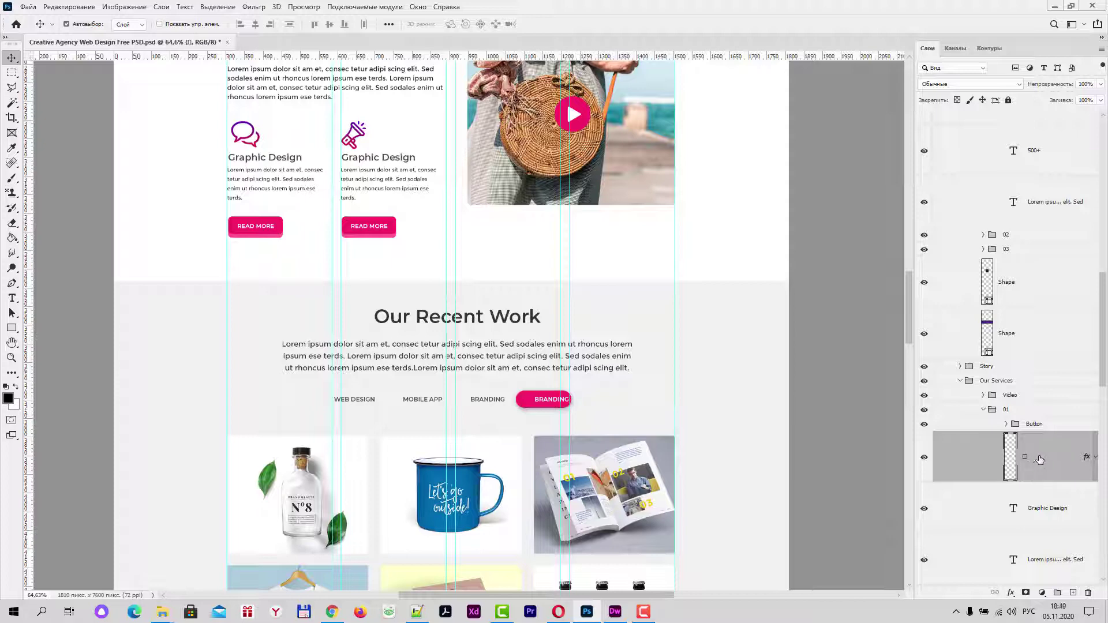
Convert the chat-bubble icon's layer 1 to a smart object, preview it as 1.psb (76 × 75 px), then close it
right_click(1039, 459)
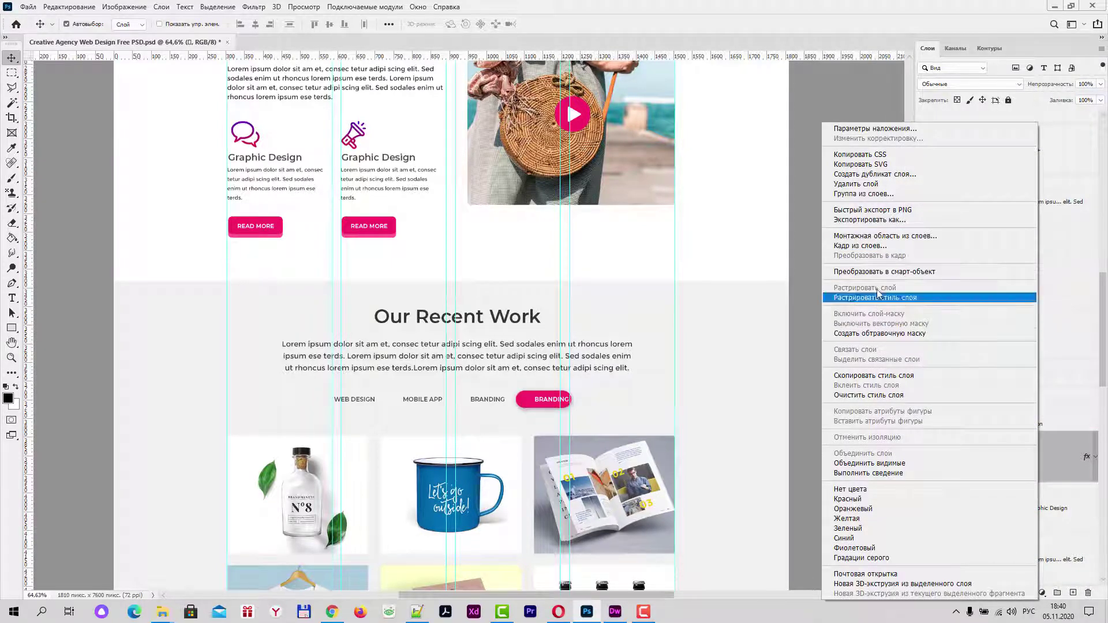
click(881, 271)
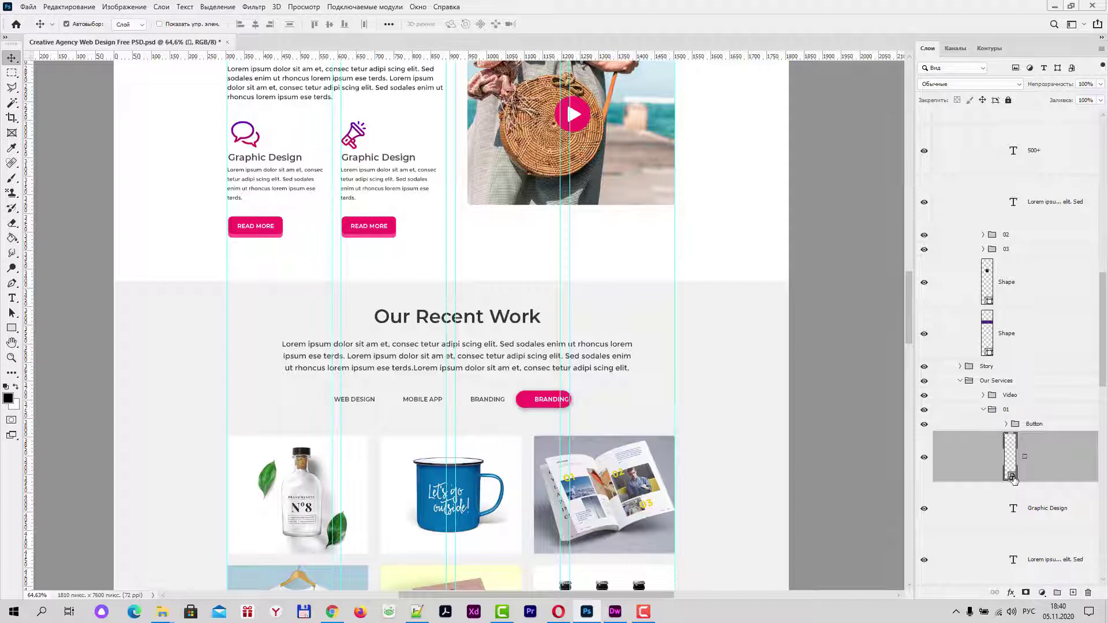
double_click(1011, 475)
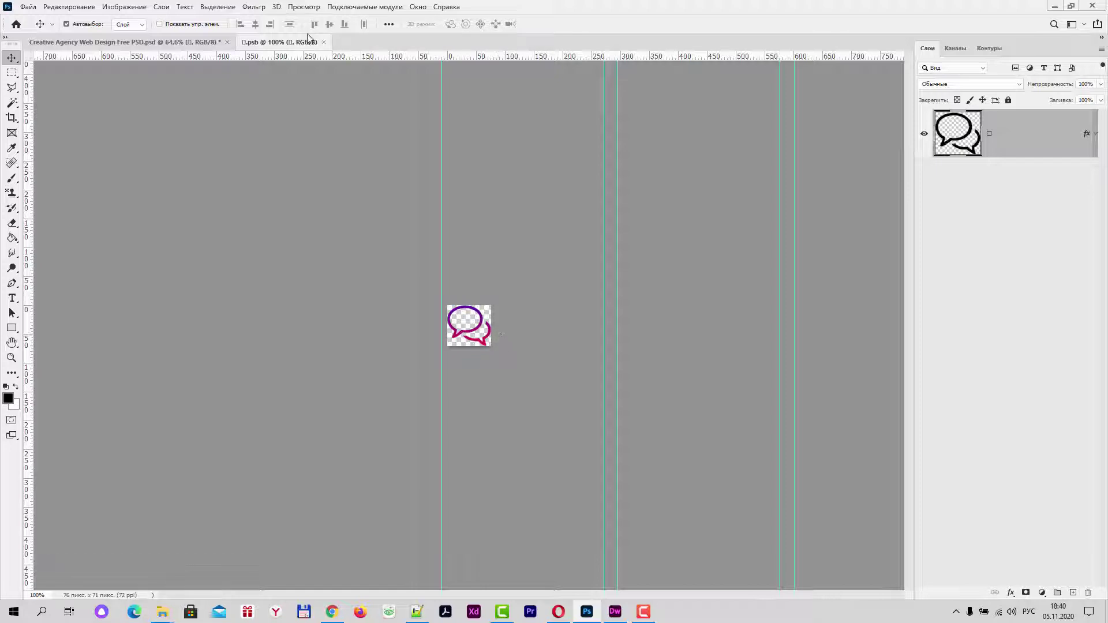
click(325, 41)
Scroll to Testimonials, select the client photo's Client Image layer, and toggle its visibility to confirm it
scroll(600, 306, down, 2)
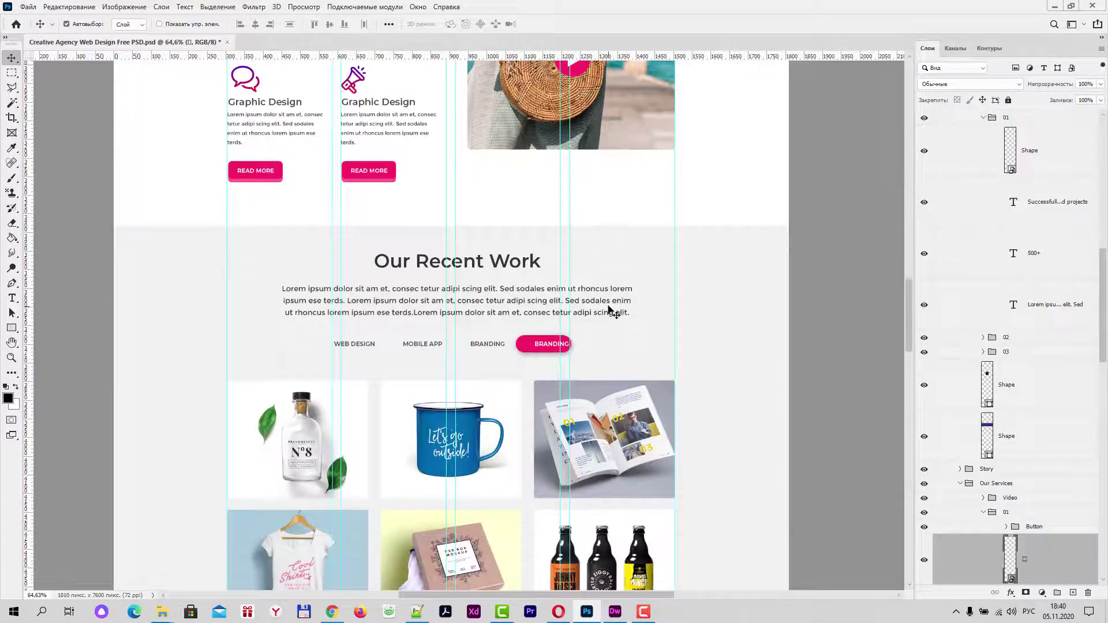
scroll(606, 309, down, 3)
scroll(606, 309, down, 3)
scroll(597, 357, down, 3)
scroll(577, 378, down, 2)
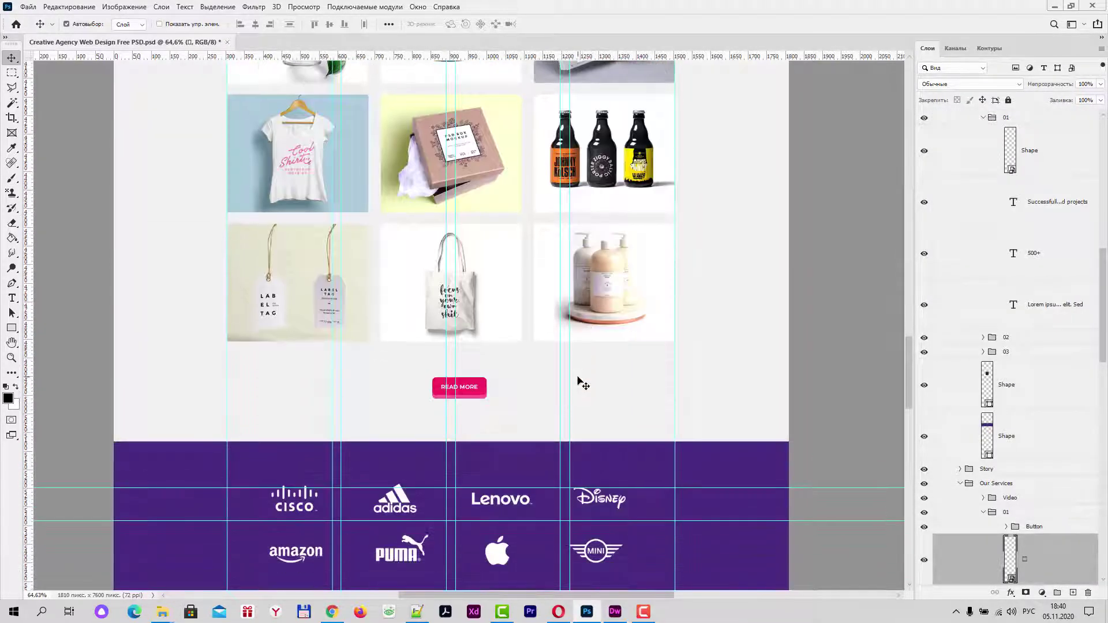
scroll(577, 379, down, 2)
scroll(577, 379, down, 3)
scroll(584, 385, down, 2)
scroll(584, 385, down, 2)
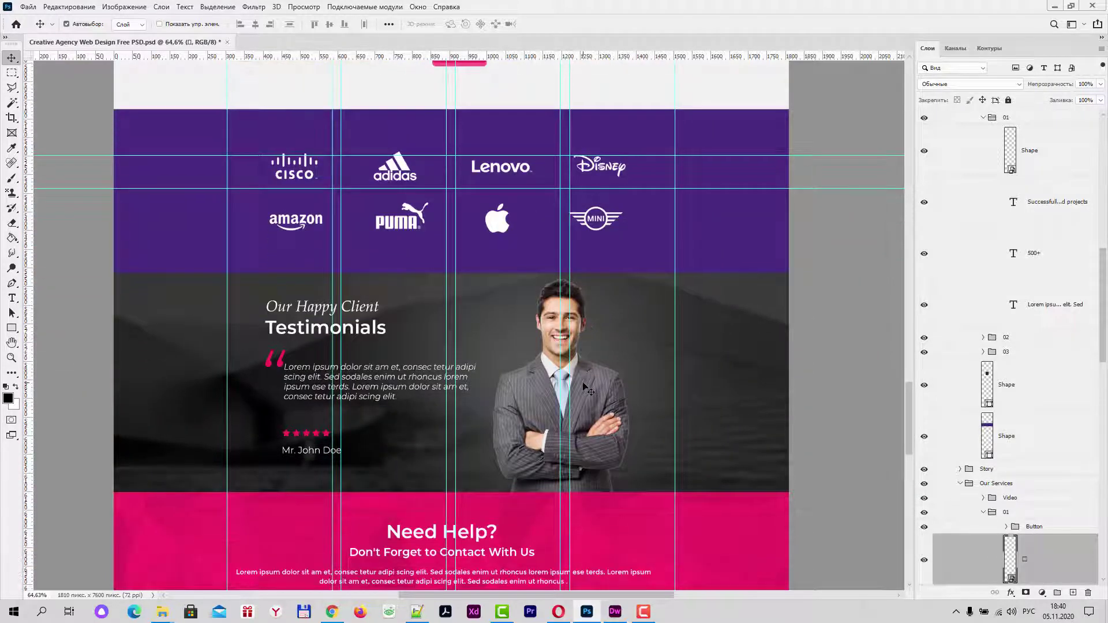
scroll(584, 385, up, 2)
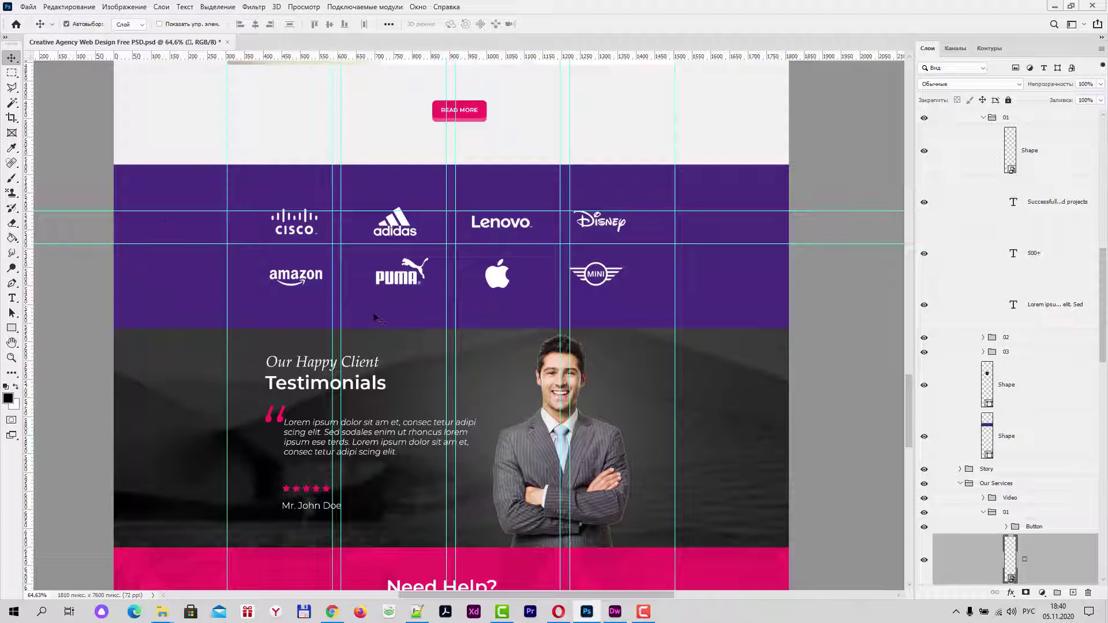
click(590, 441)
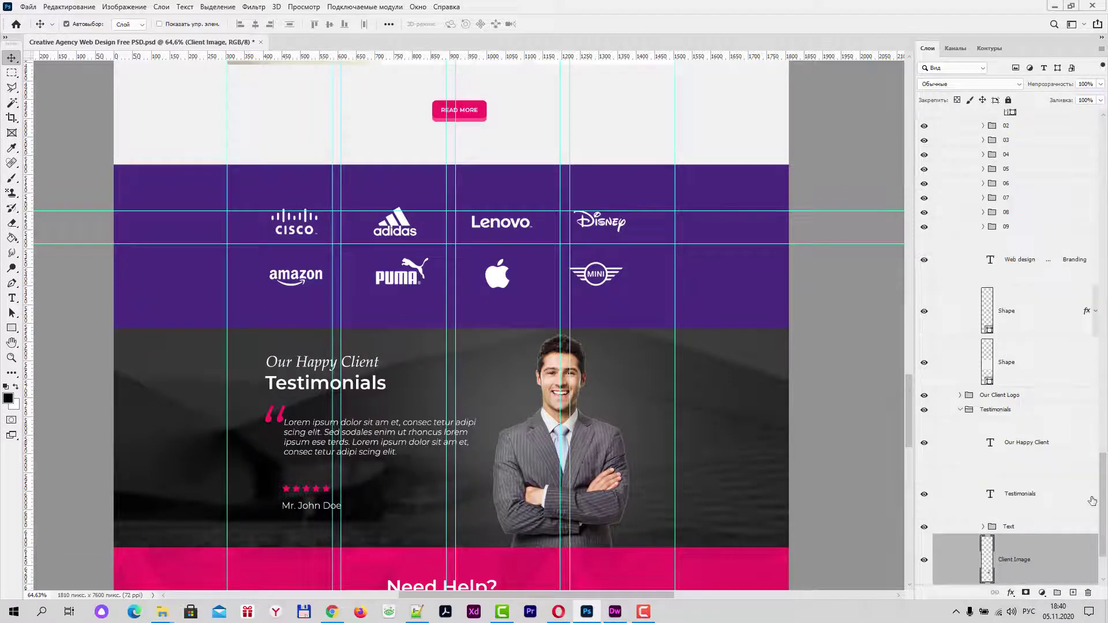
scroll(1077, 499, down, 3)
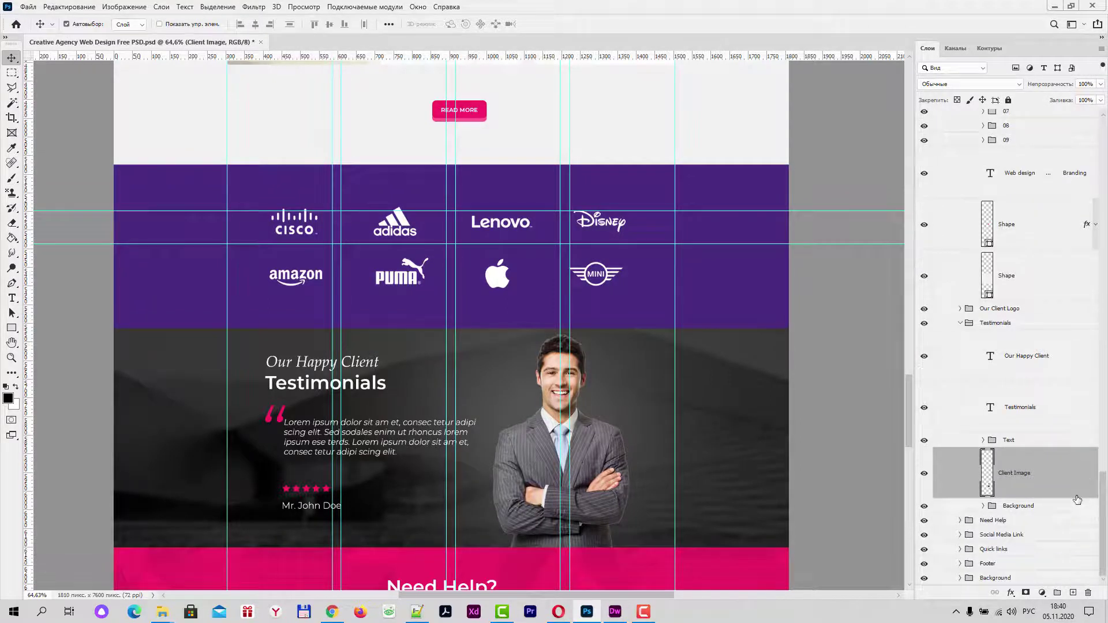
click(926, 476)
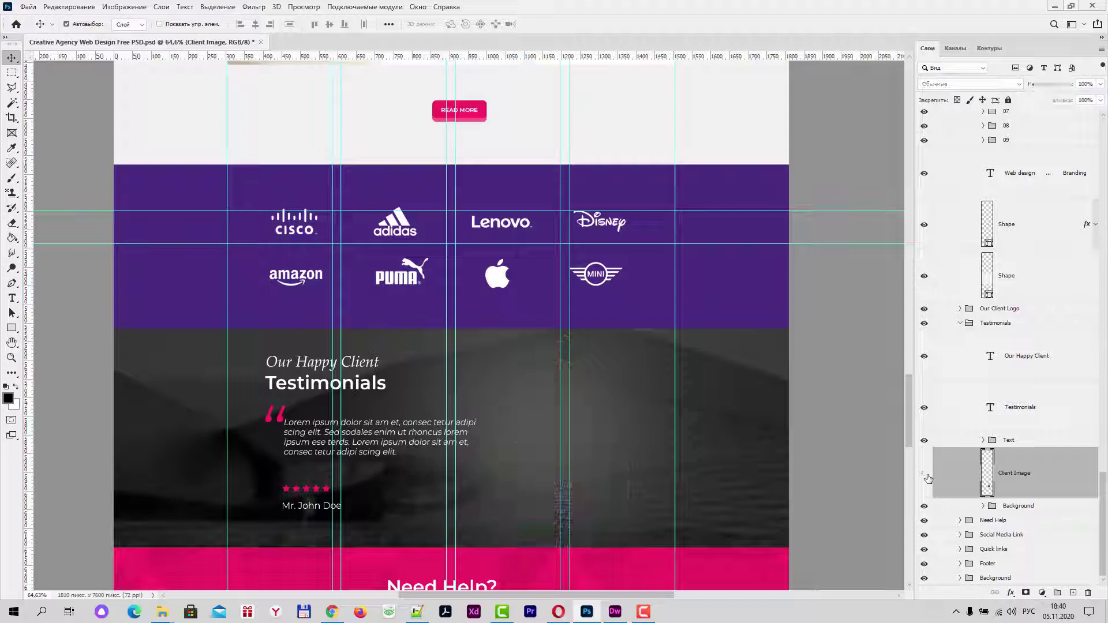
key(ctrl+z)
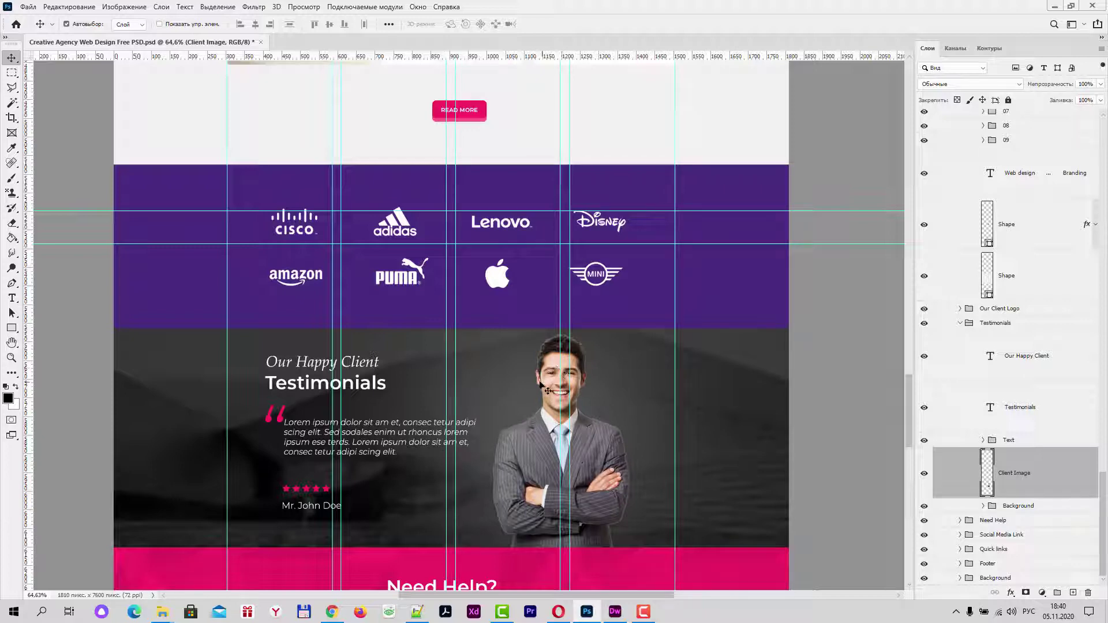
Convert Client Image to a smart object, preview it at 365 × 573 px, then close it
right_click(1028, 473)
drag(881, 276, 989, 492)
double_click(989, 492)
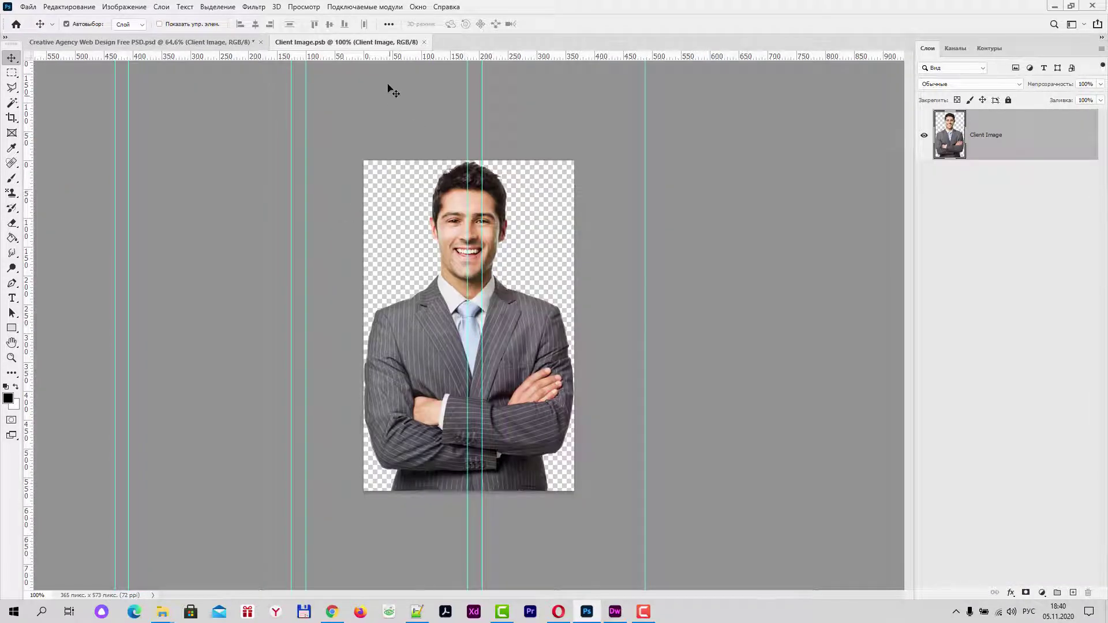
click(424, 42)
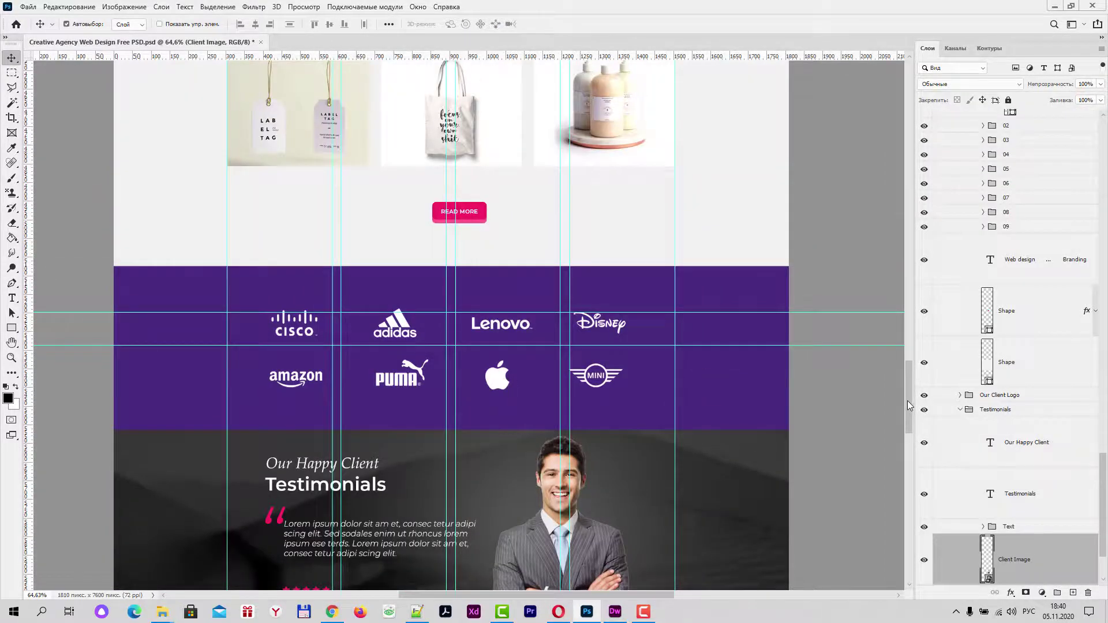
Collapse the Header, Main Text, Achievement, Services, Work and Testimonials groups, then reselect the hero Replace Image layer
drag(910, 404, 909, 152)
scroll(909, 153, up, 1)
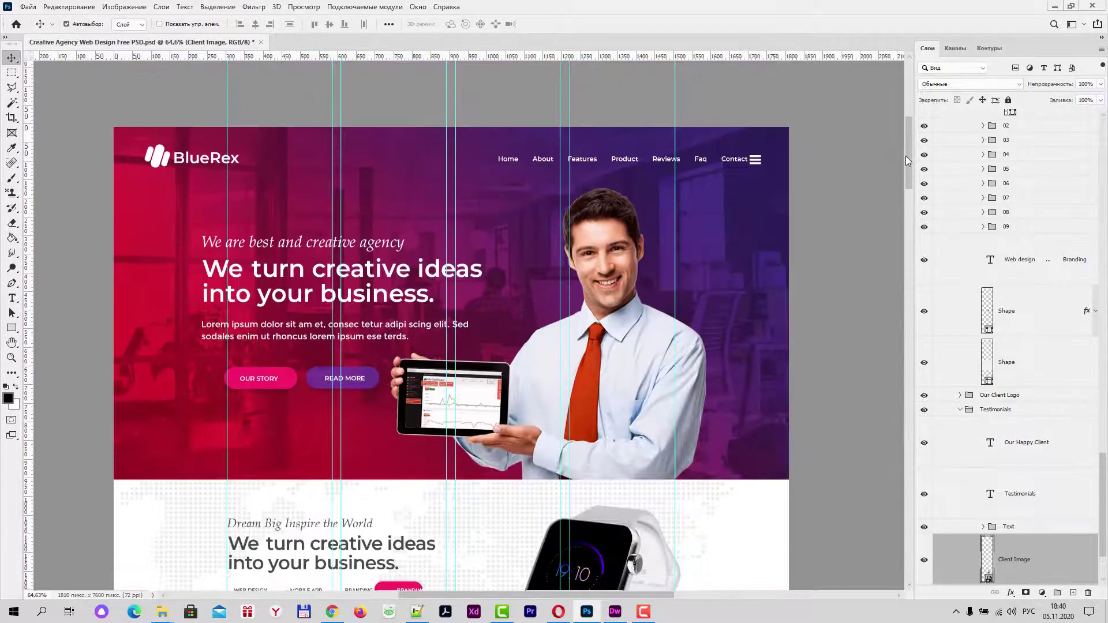
mouse_move(451, 310)
mouse_down()
mouse_move(480, 309)
mouse_move(474, 293)
mouse_up()
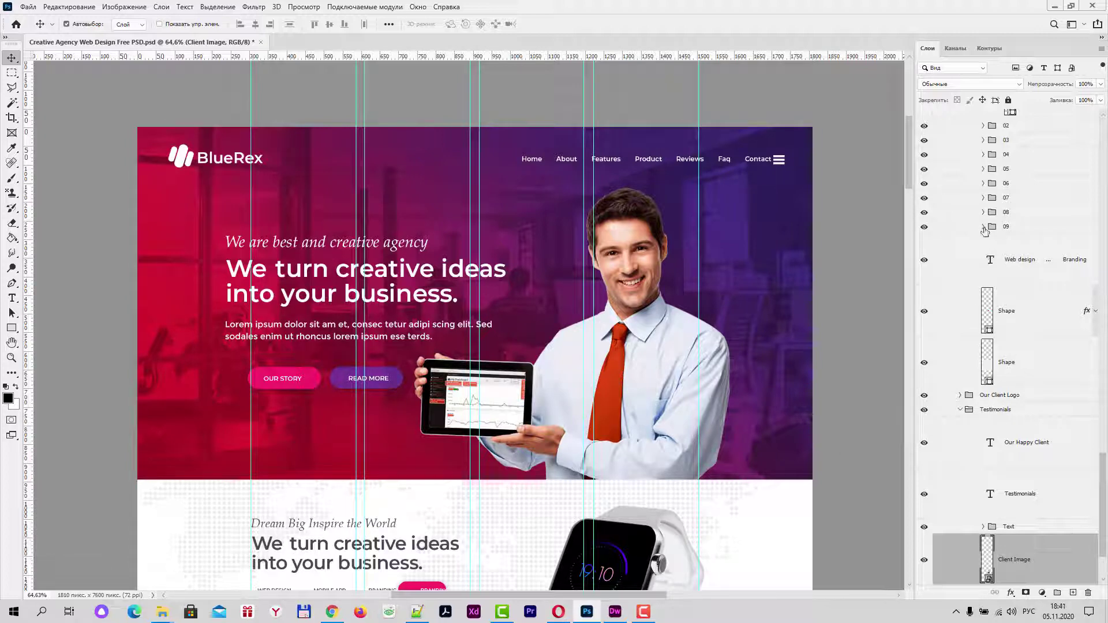
drag(1104, 479, 1099, 120)
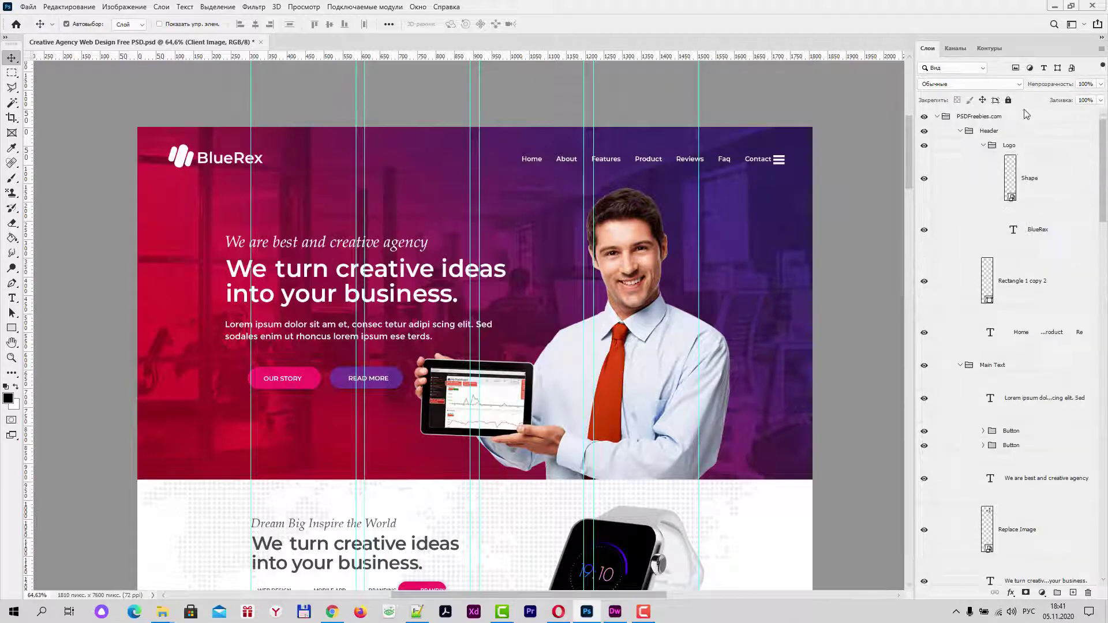
click(961, 131)
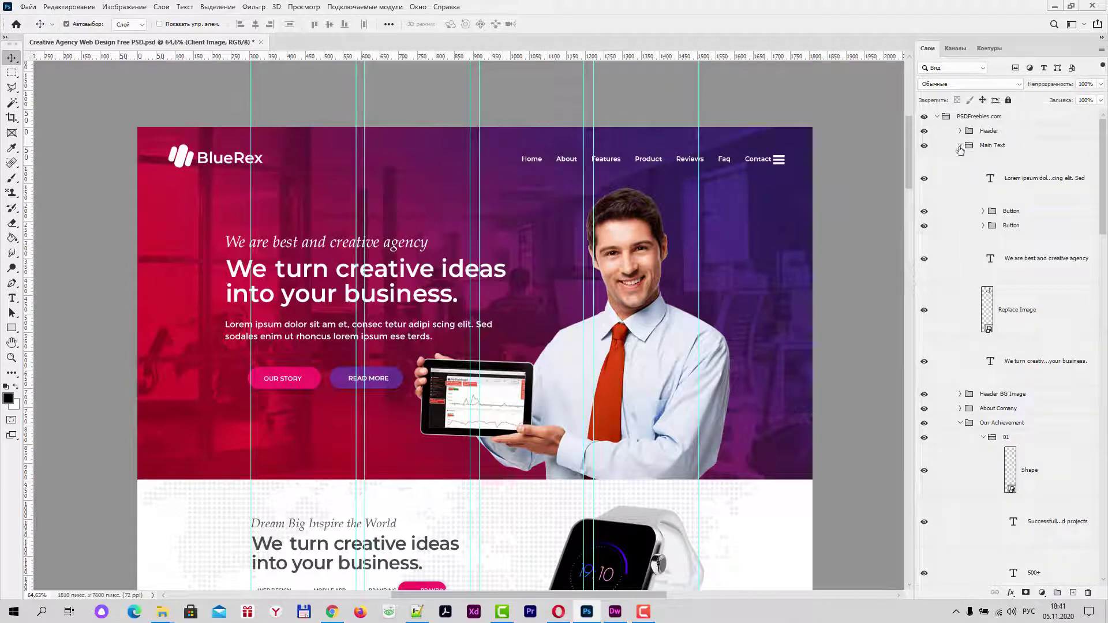
click(960, 146)
click(960, 188)
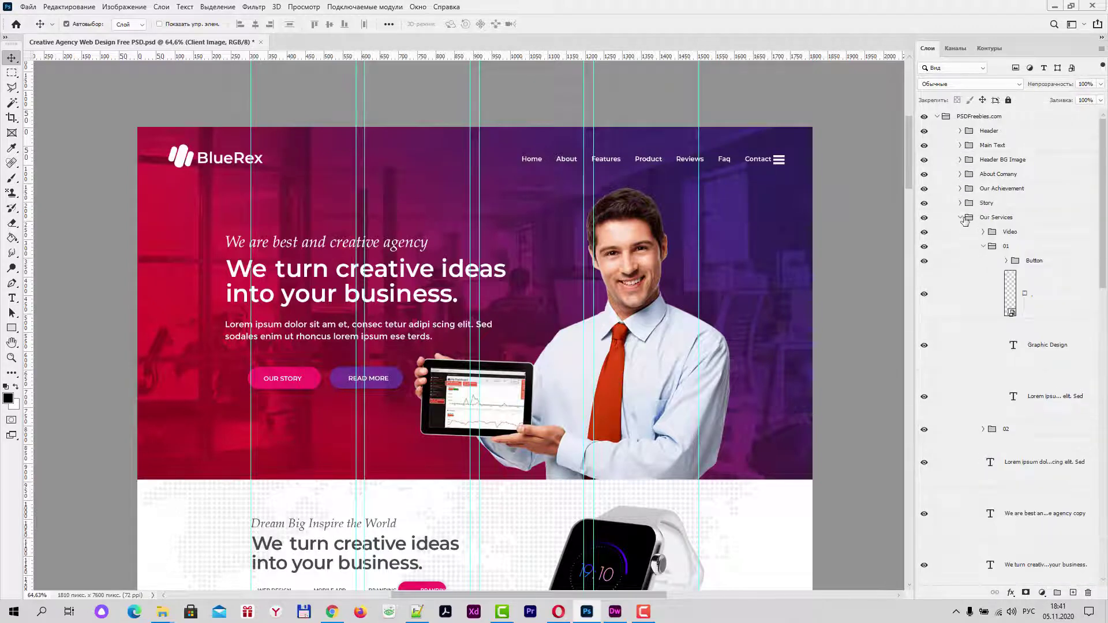
click(960, 217)
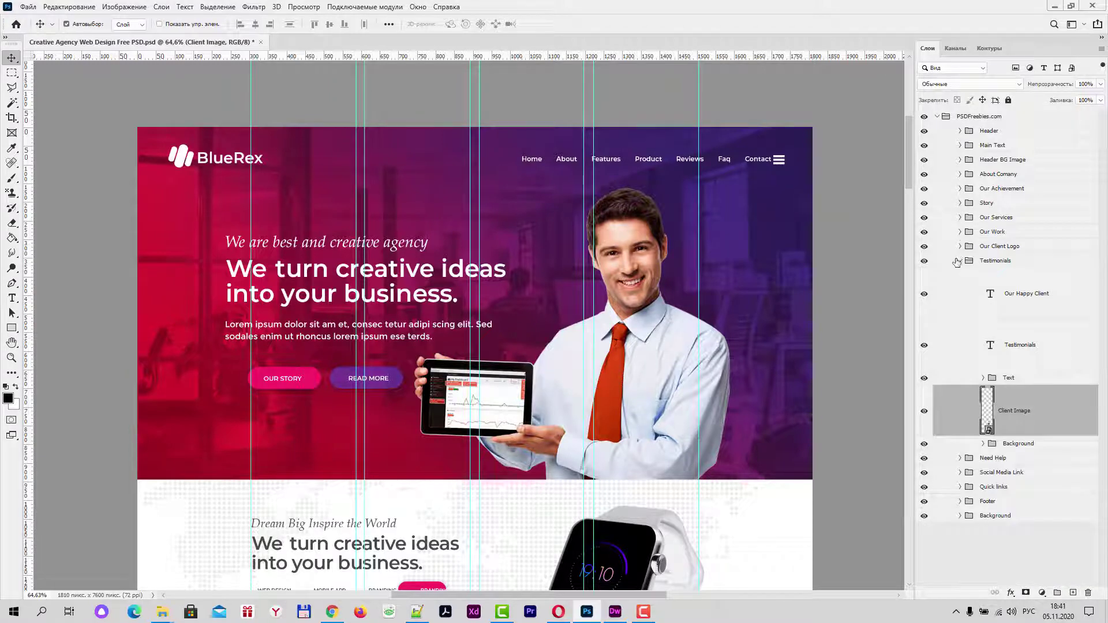
click(961, 261)
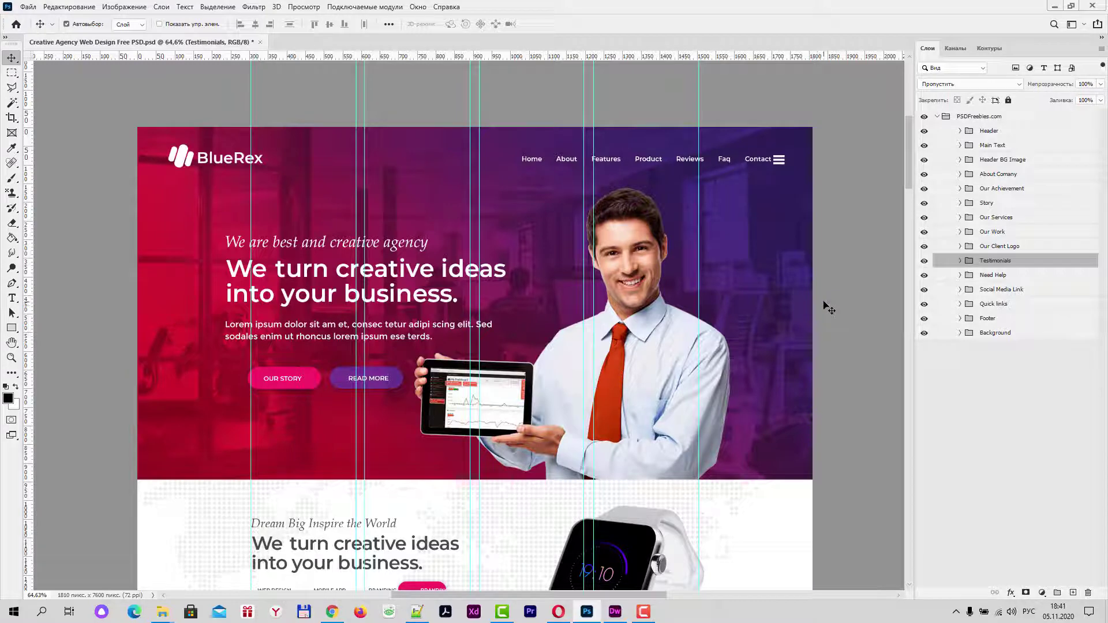
click(633, 274)
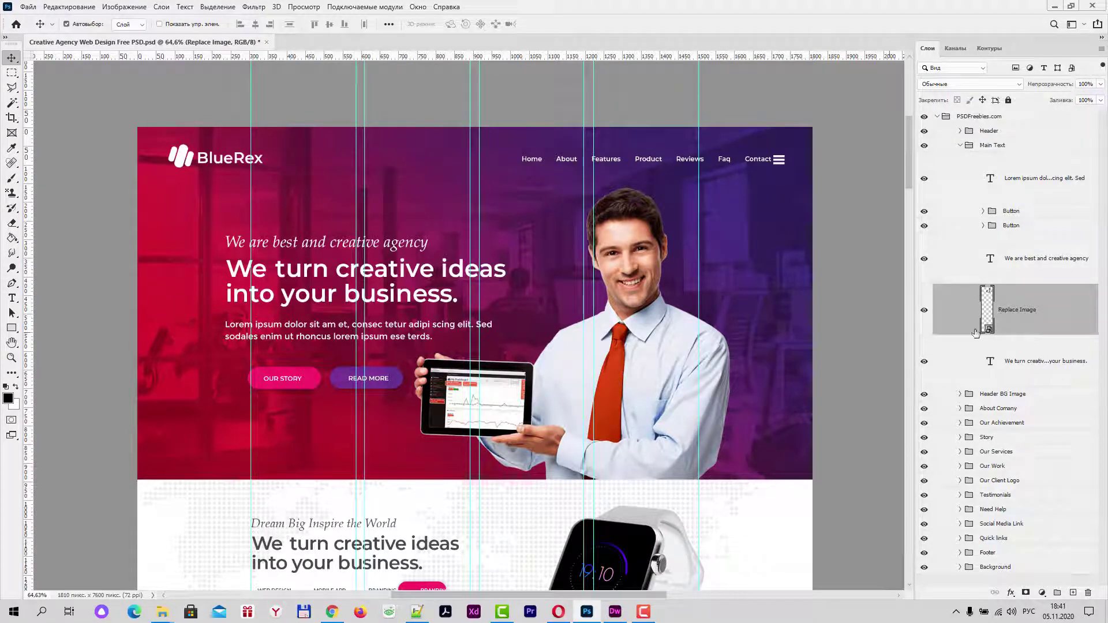